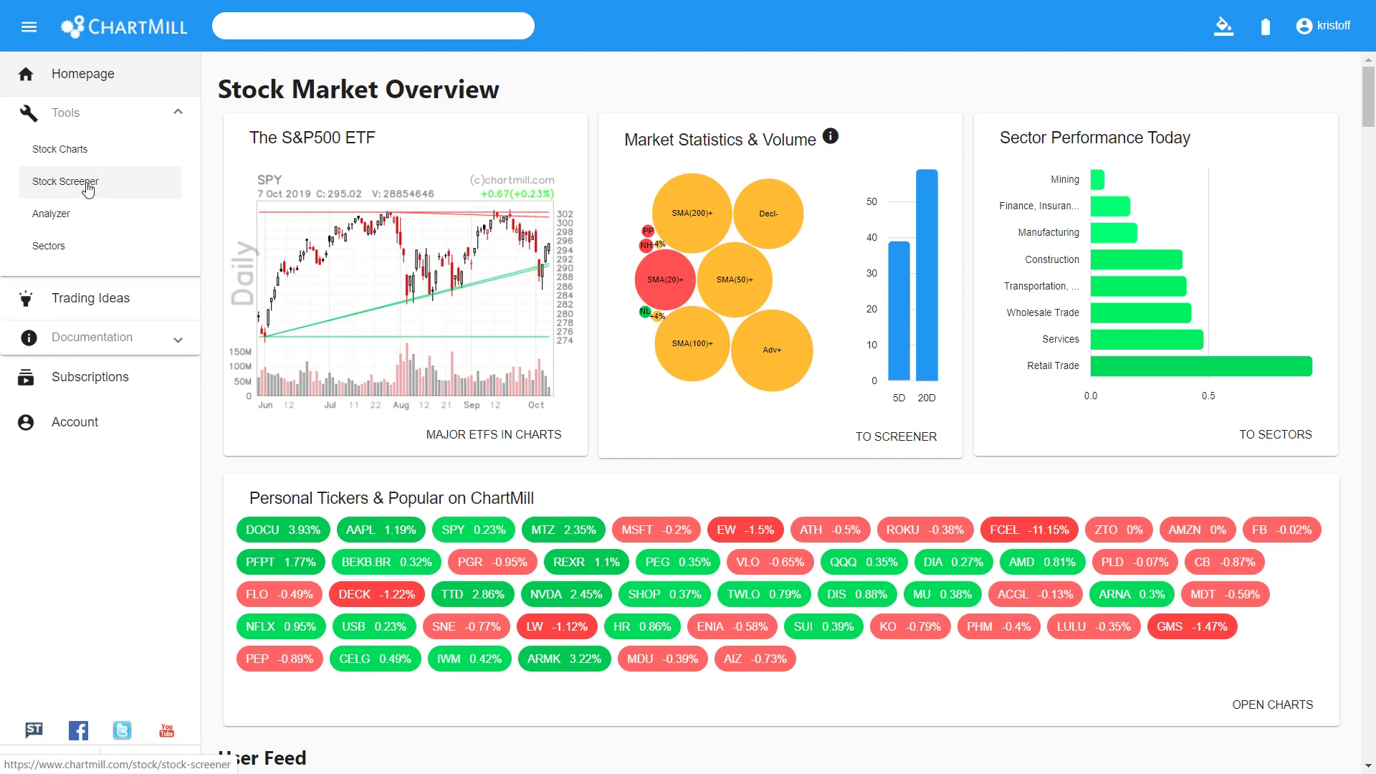
Step: Run the shared Bull Flags screen from Trading Ideas, restricted to US Only exchanges
{"action": "left_click", "coordinate": [87, 185]}
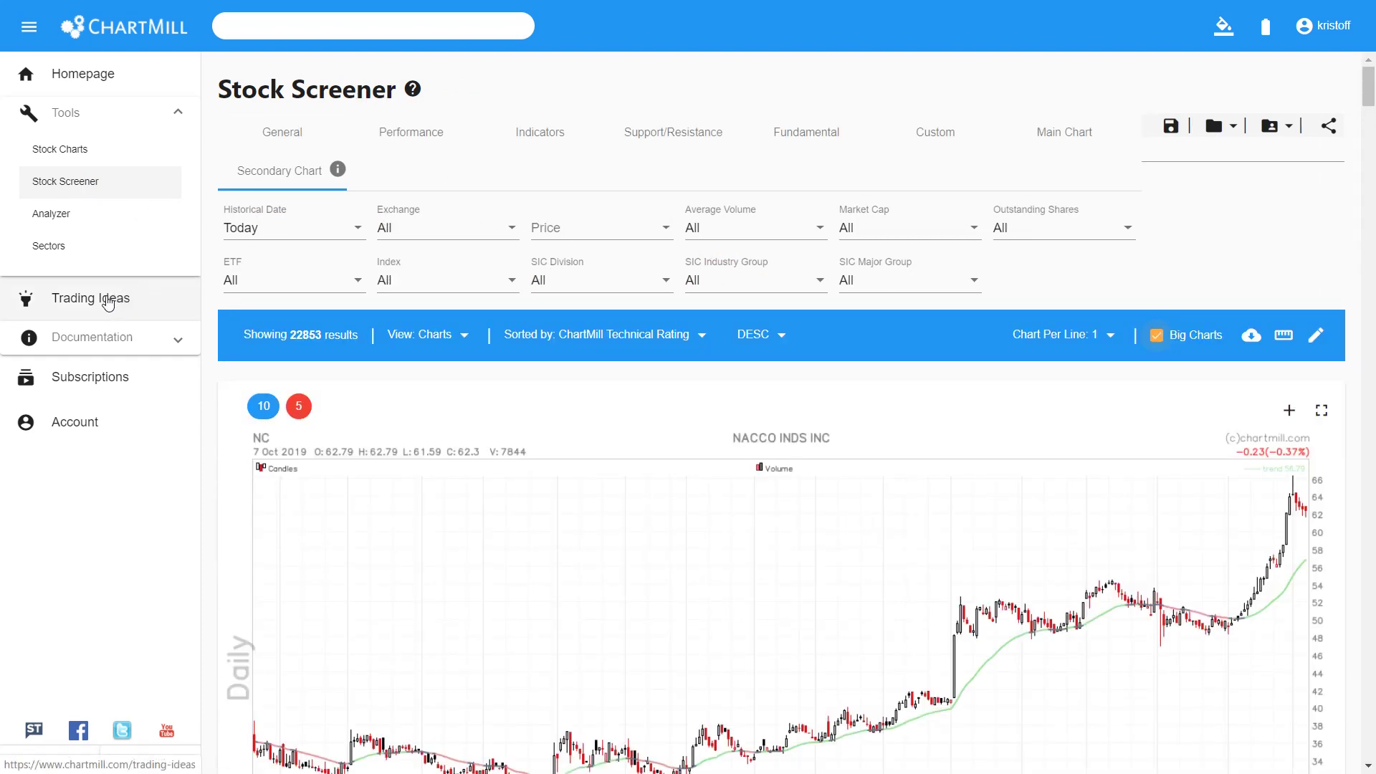
{"action": "left_click", "coordinate": [70, 301]}
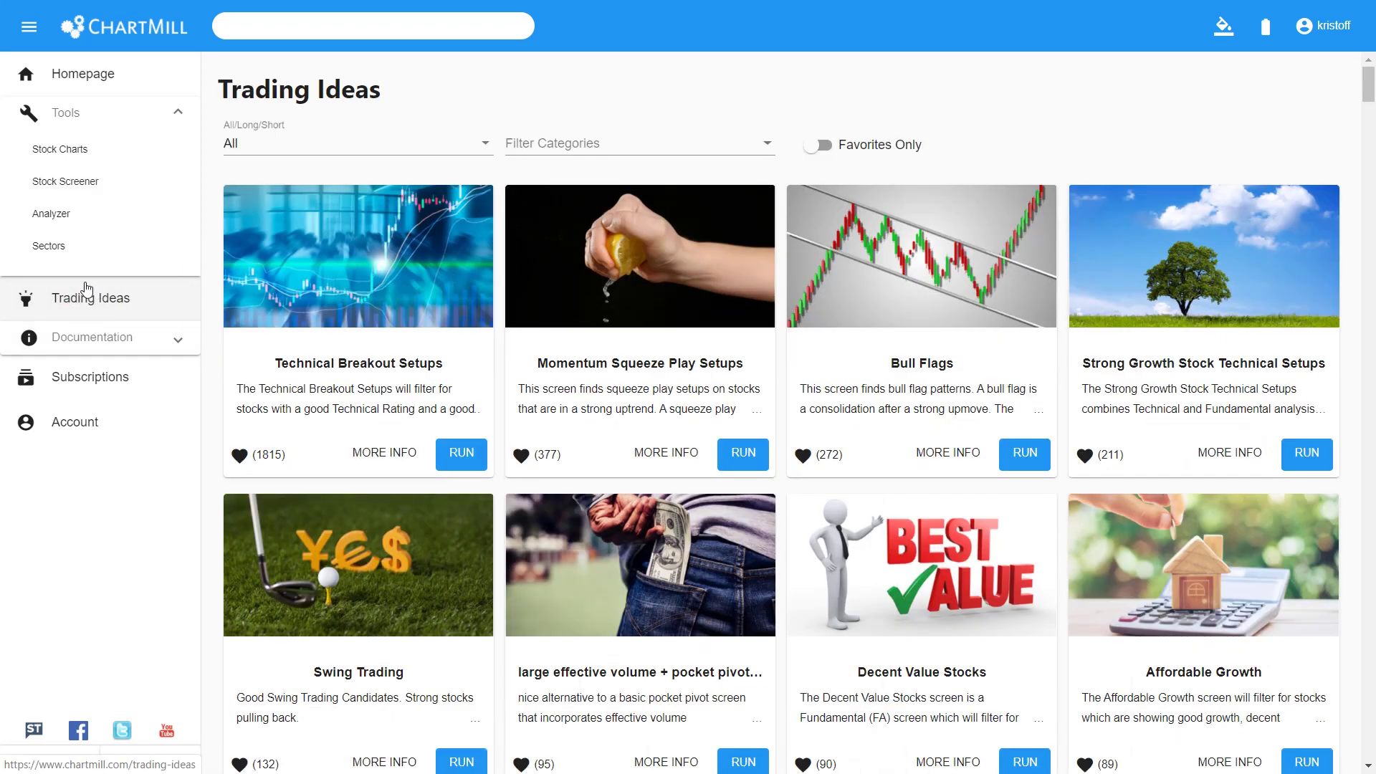
{"action": "left_click", "coordinate": [1025, 455]}
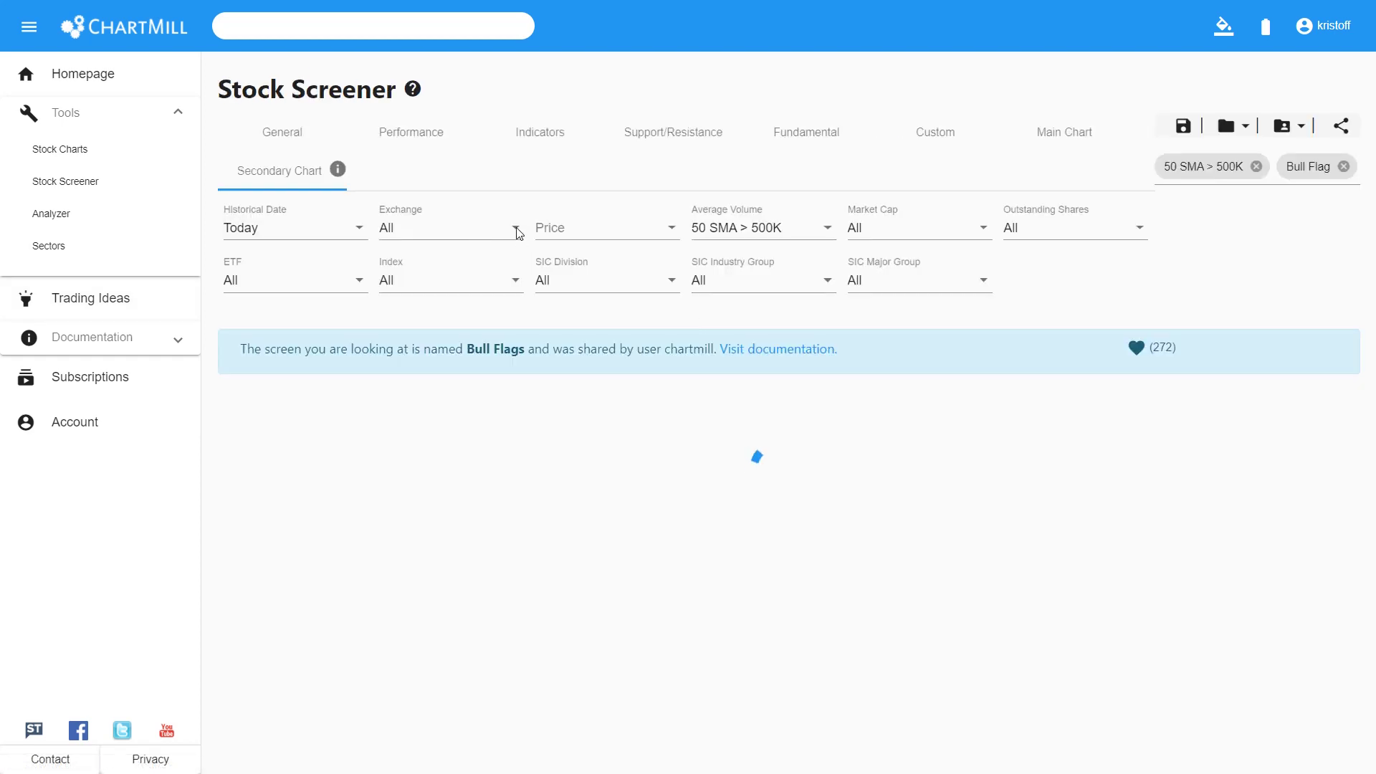
{"action": "left_click", "coordinate": [512, 227]}
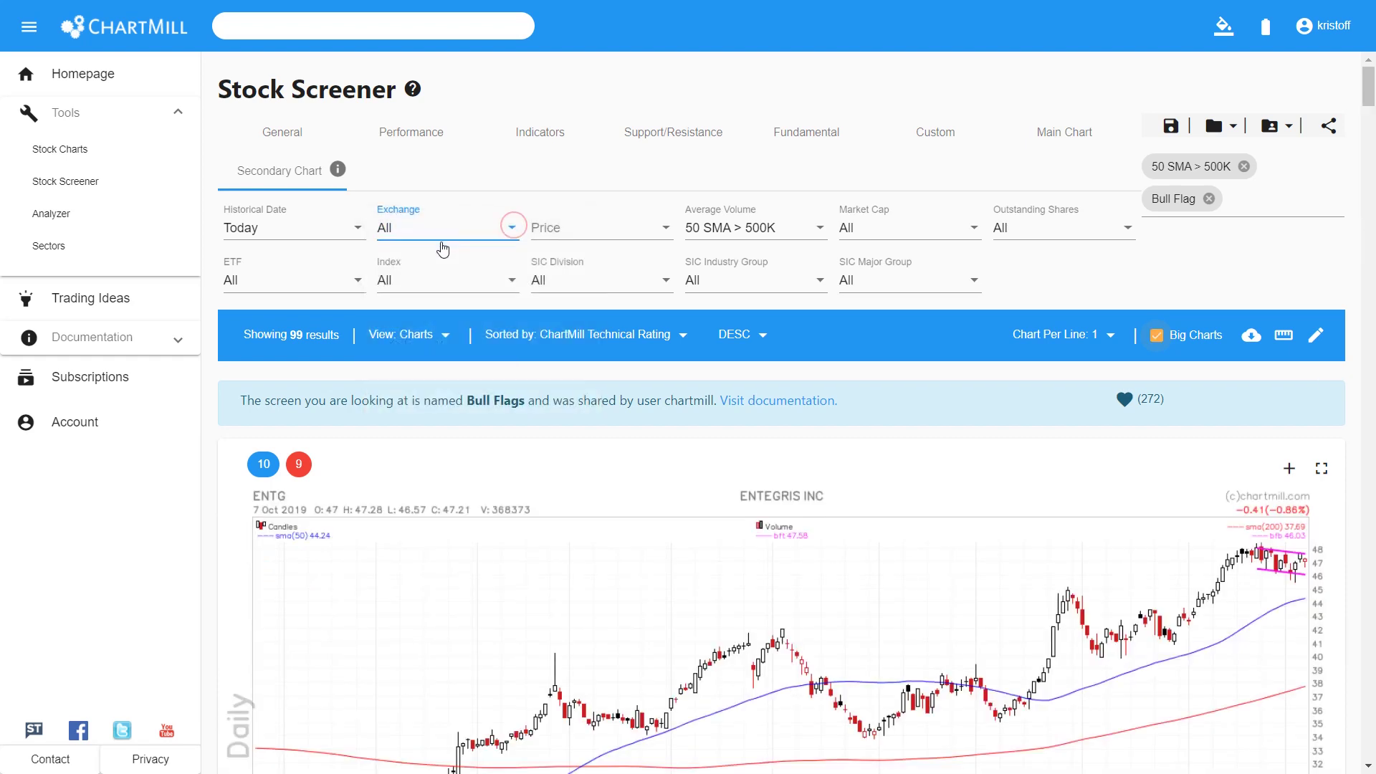
{"action": "left_click", "coordinate": [505, 228]}
{"action": "left_click", "coordinate": [424, 267]}
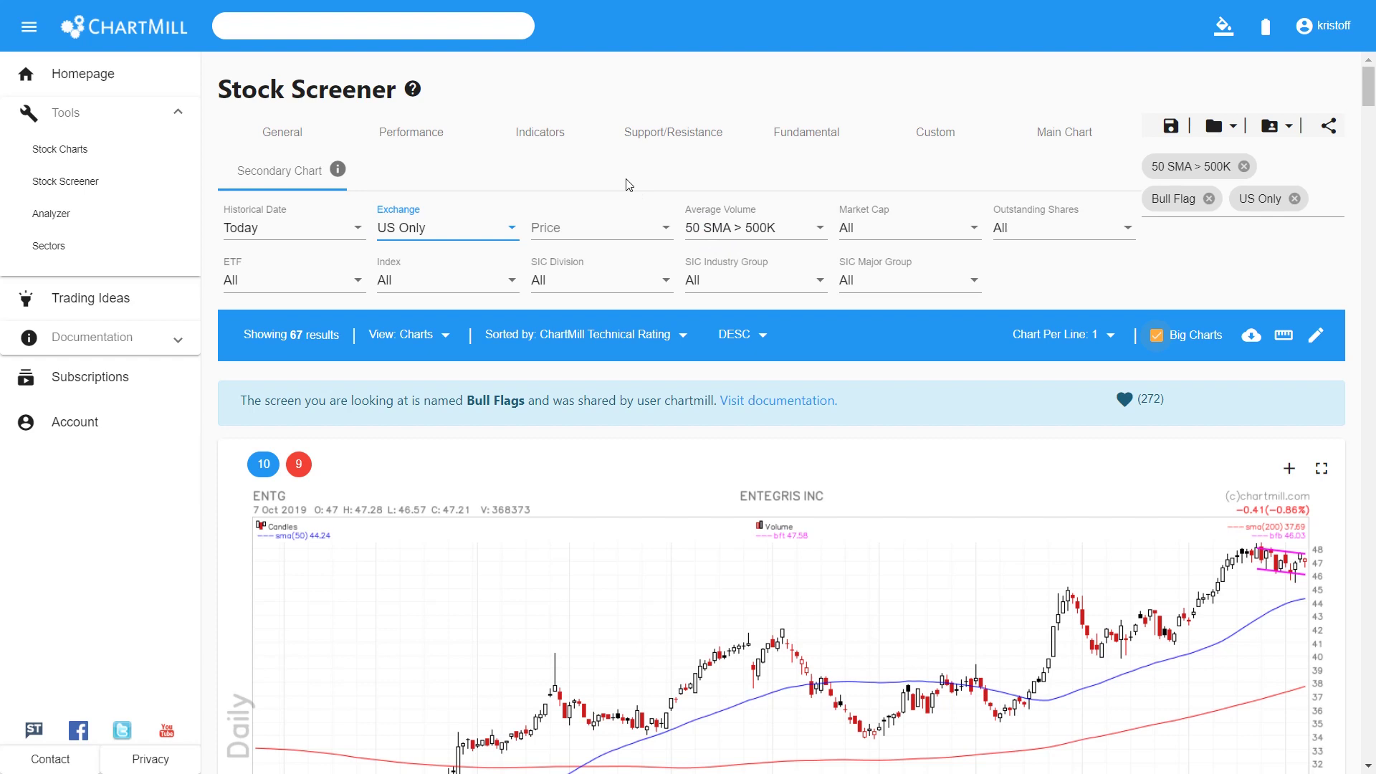
Step: Add the Volume More Than Previous Volume indicator filter, narrowing results to 7
{"action": "left_click", "coordinate": [548, 133]}
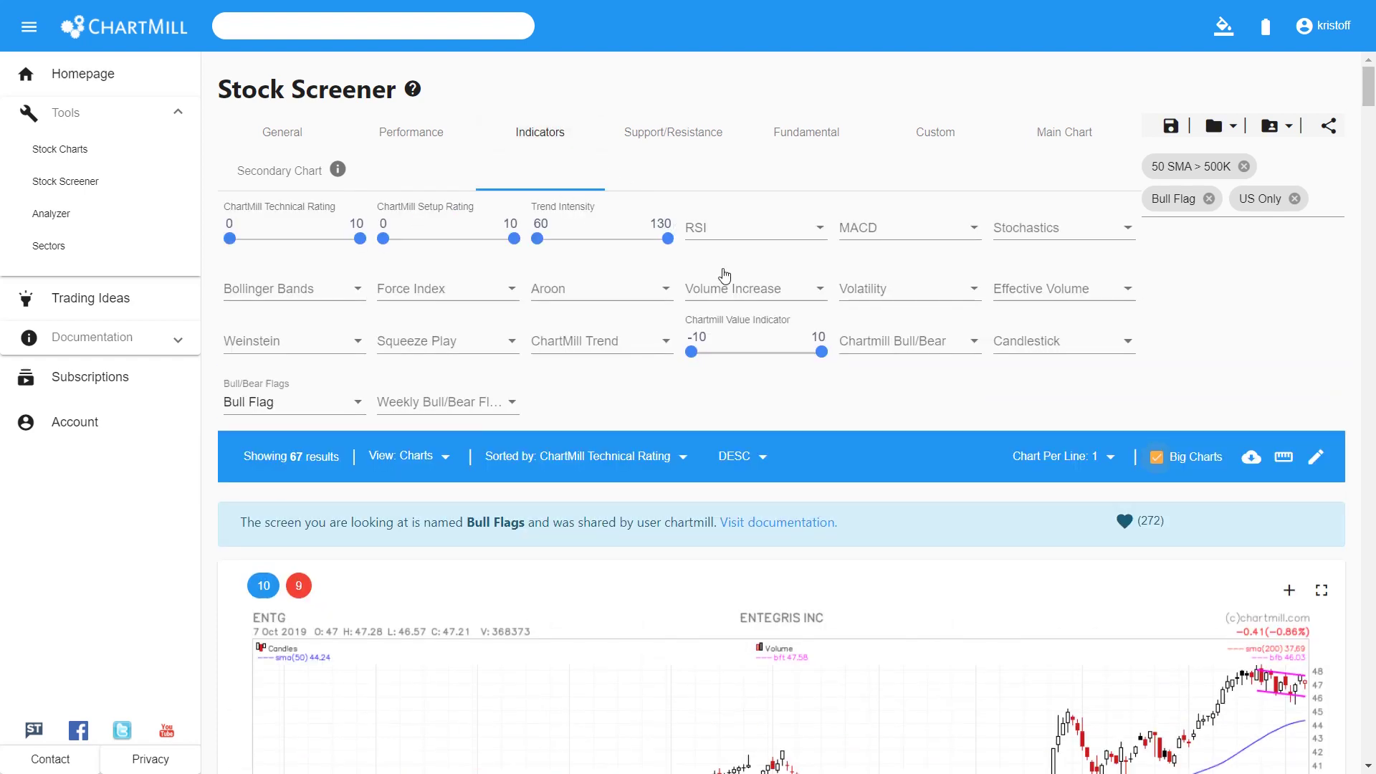
{"action": "left_click", "coordinate": [819, 290]}
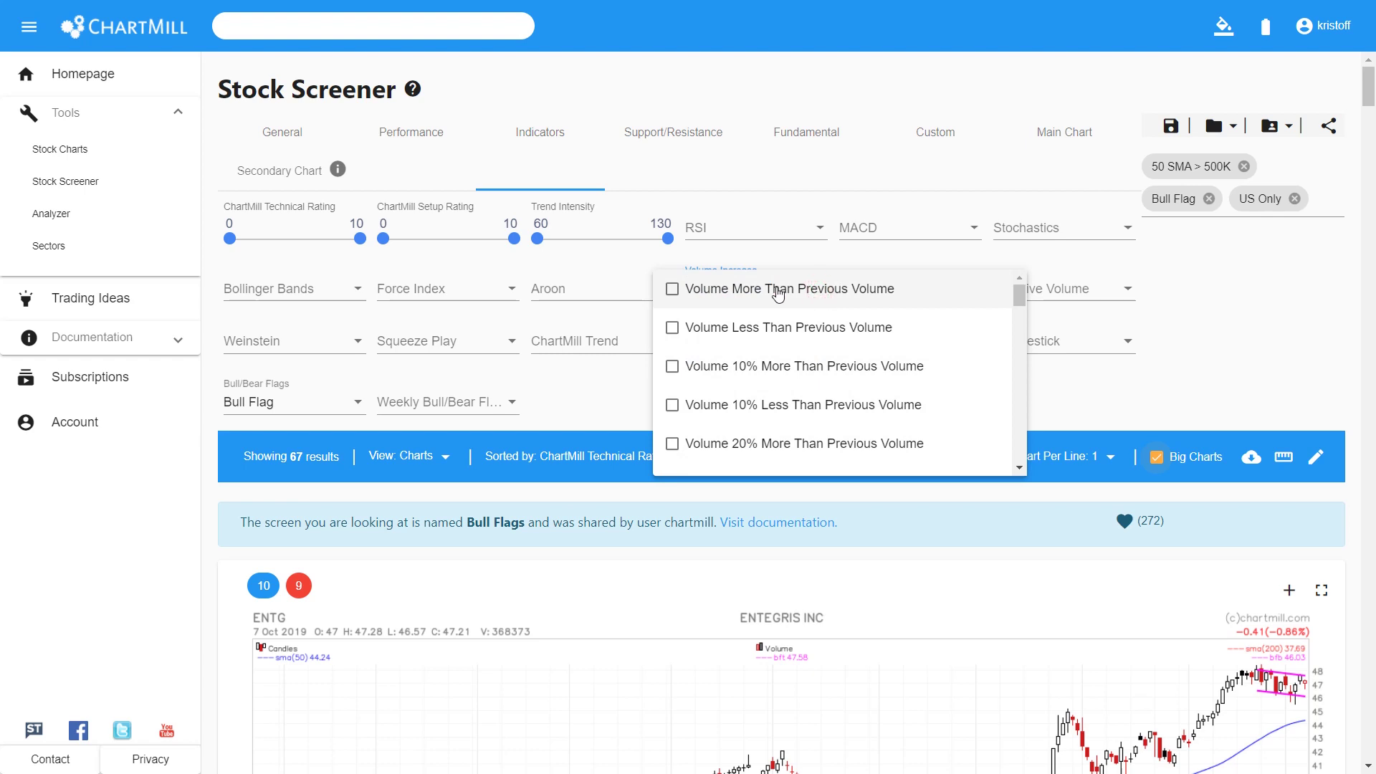
{"action": "left_click", "coordinate": [673, 290]}
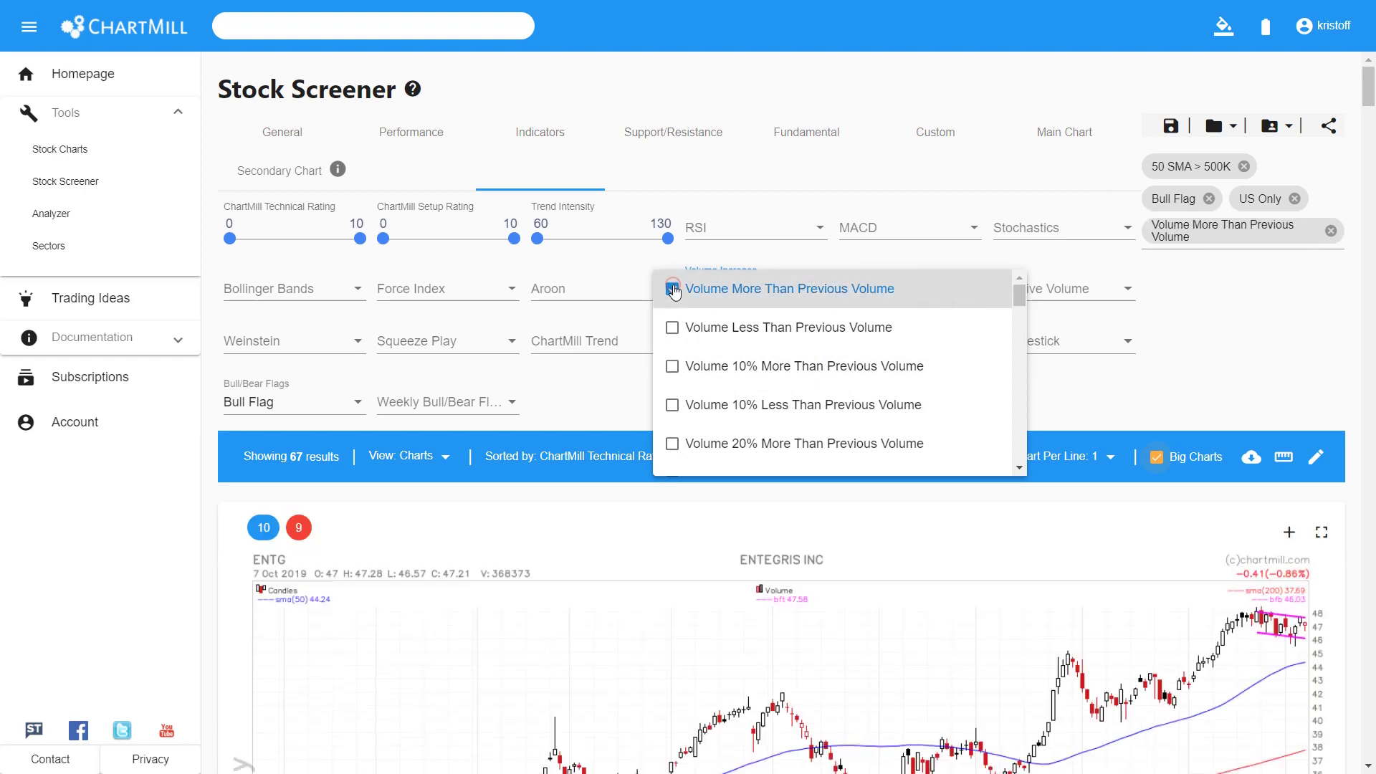
{"action": "left_click", "coordinate": [1095, 405]}
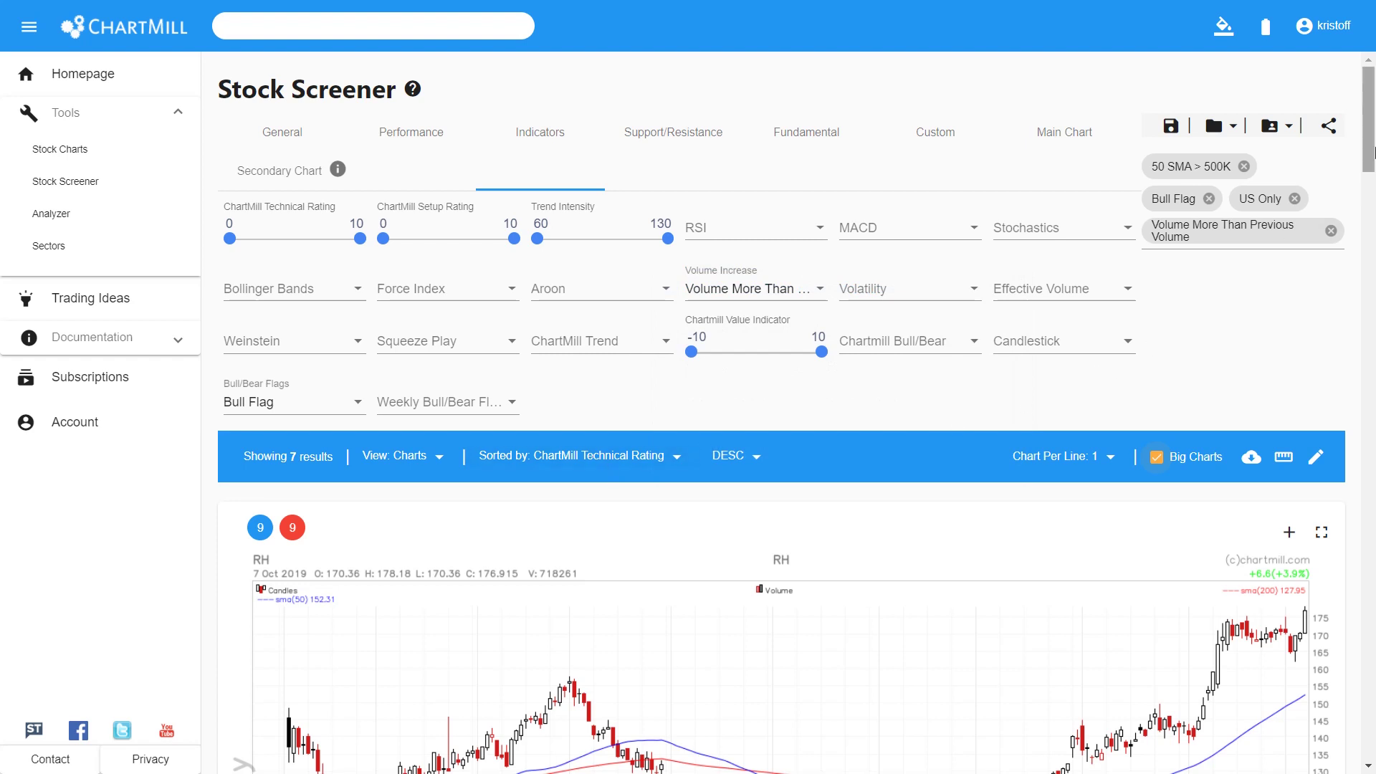
Step: Add RH from the screener results to a new watchlist named 'Bull Flags'
{"action": "mouse_move", "coordinate": [1373, 153]}
{"action": "left_mouse_down"}
{"action": "mouse_move", "coordinate": [1374, 220]}
{"action": "mouse_move", "coordinate": [1374, 174]}
{"action": "left_mouse_up"}
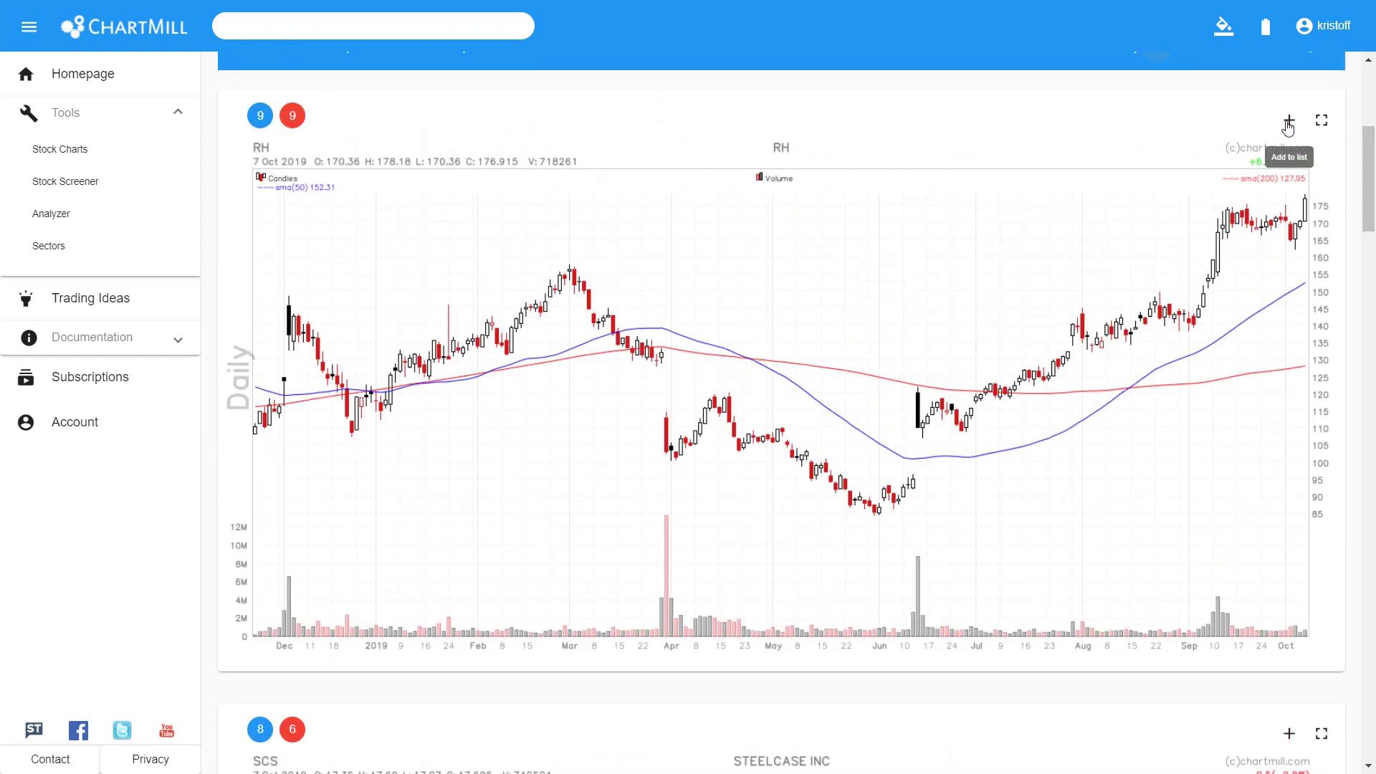
{"action": "left_click", "coordinate": [1289, 62]}
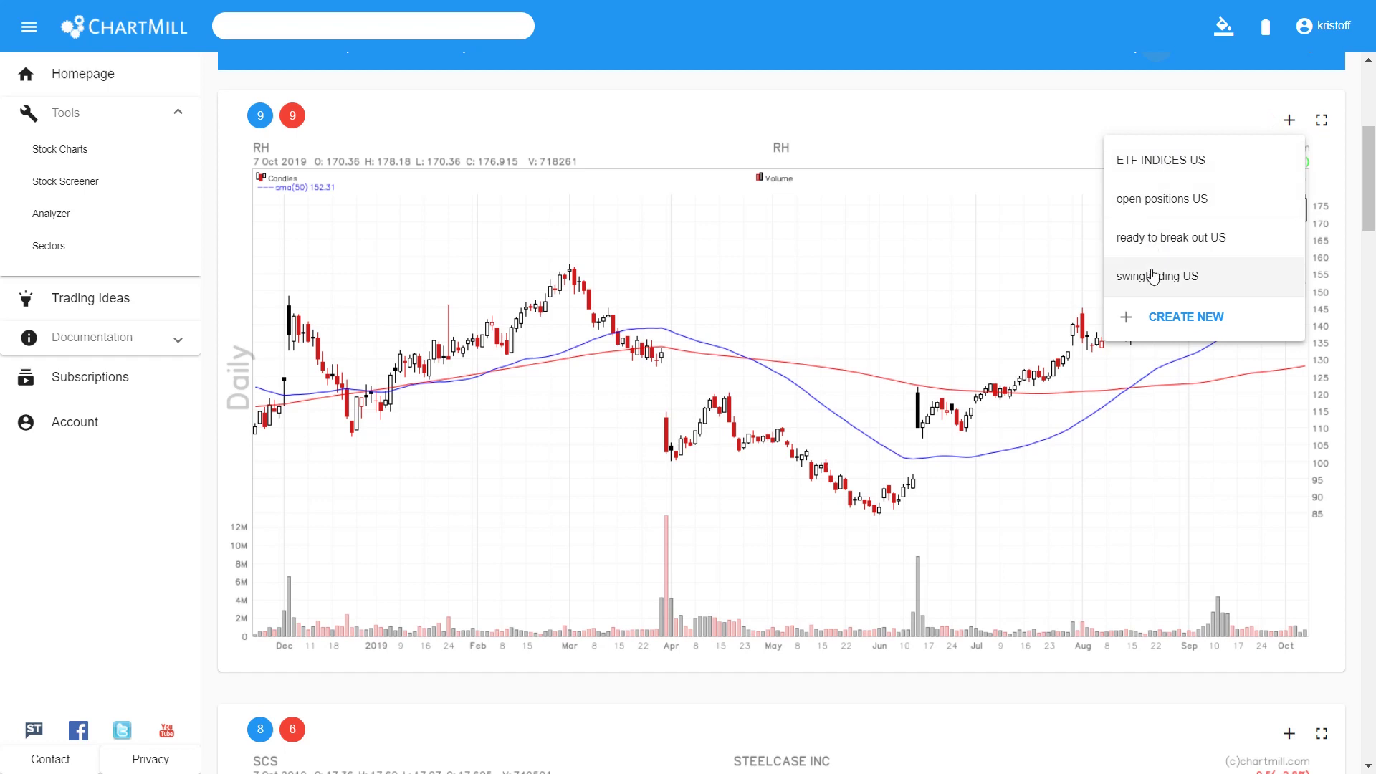
{"action": "left_click", "coordinate": [1173, 325]}
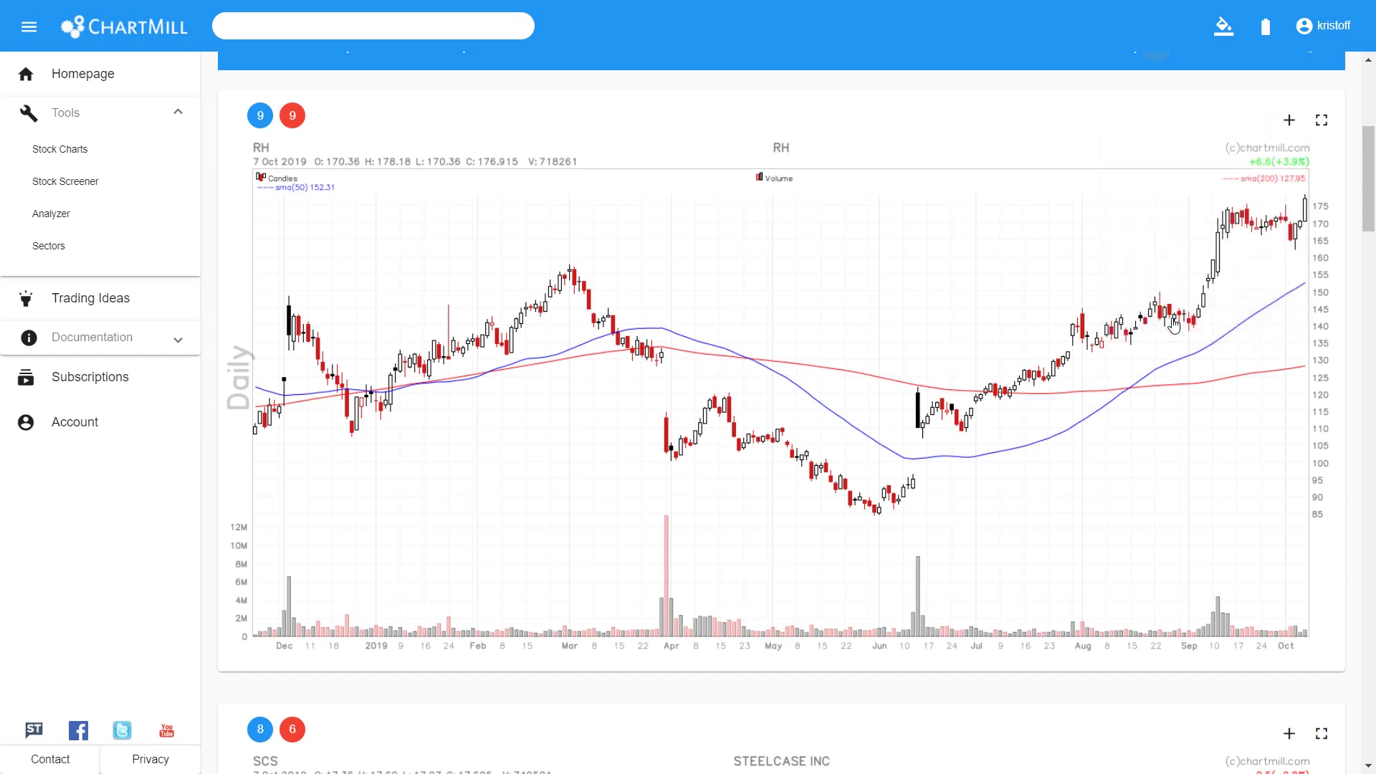
{"action": "left_click", "coordinate": [1289, 120]}
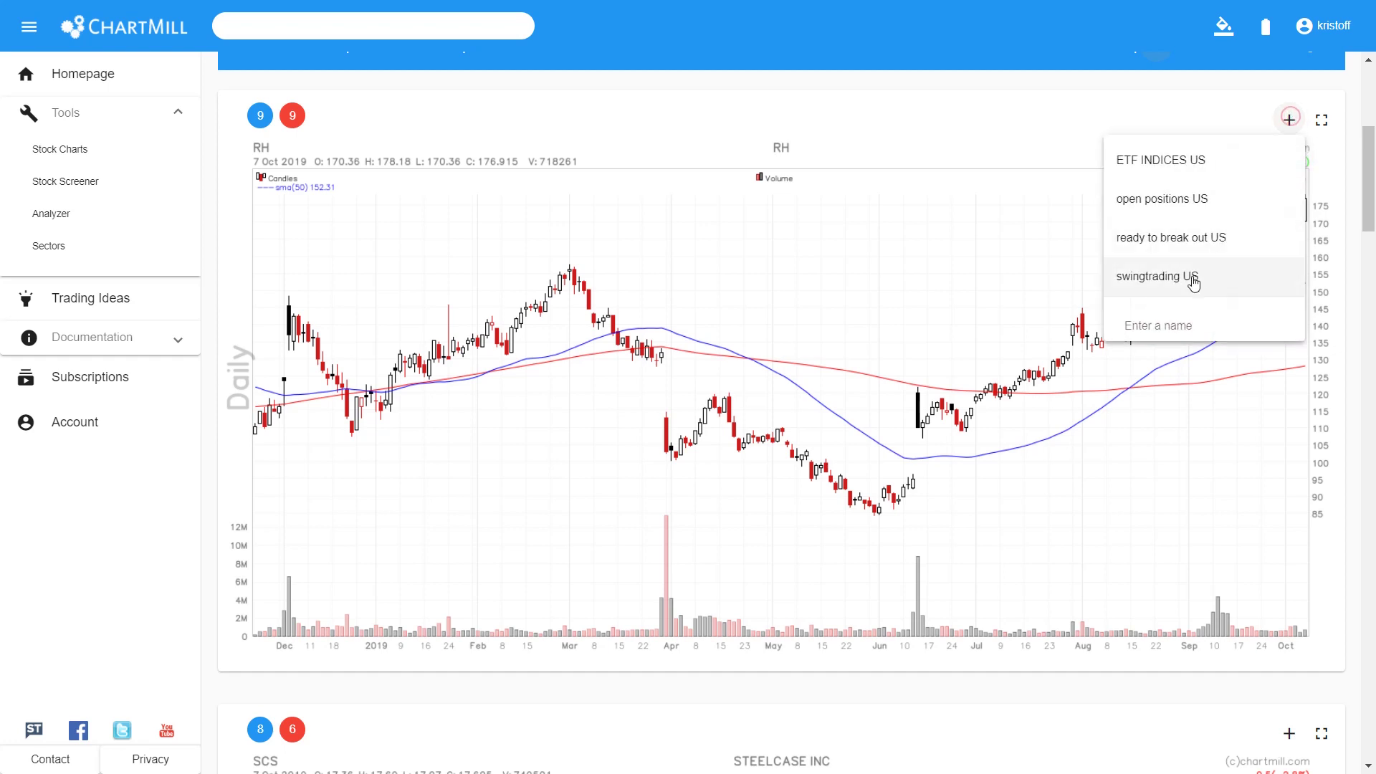
{"action": "left_click", "coordinate": [1156, 320]}
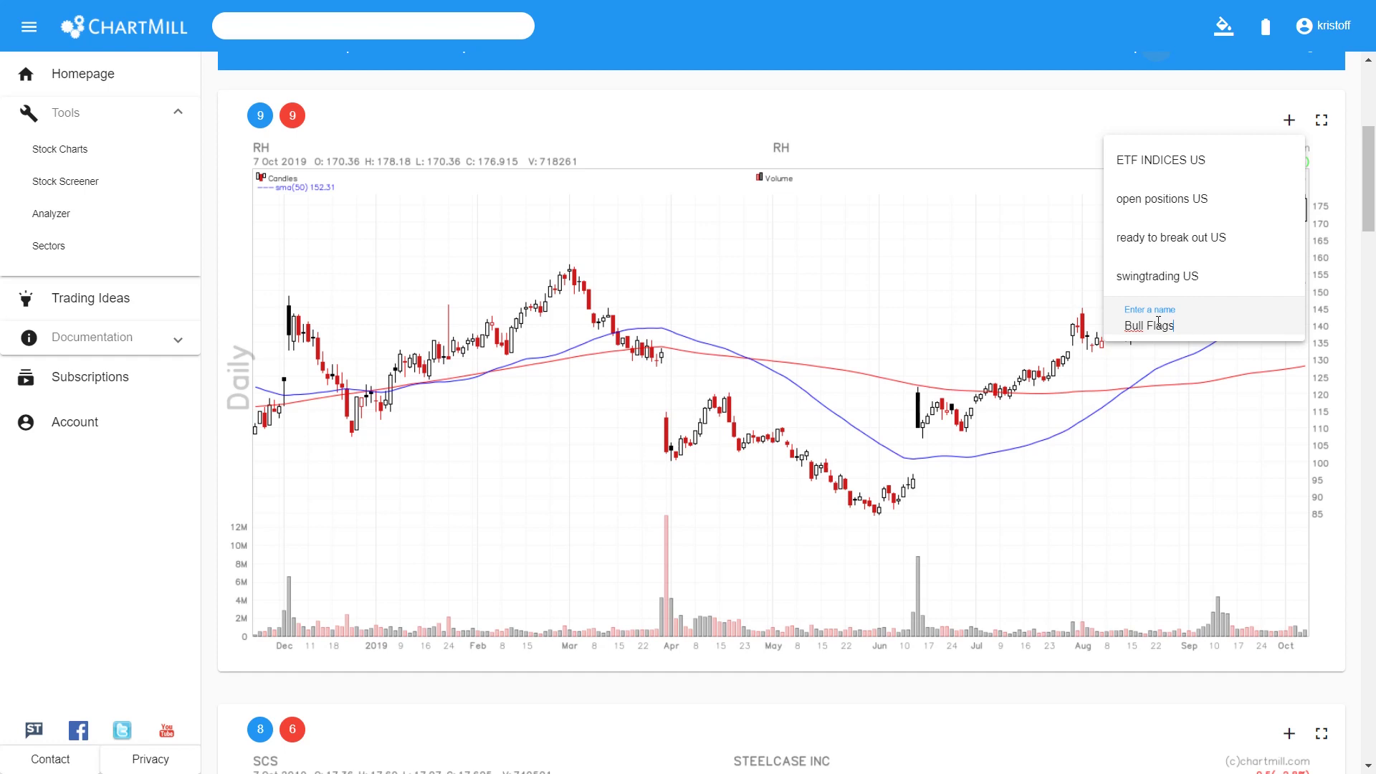
{"action": "key", "text": "Return"}
{"action": "left_click", "coordinate": [1033, 270]}
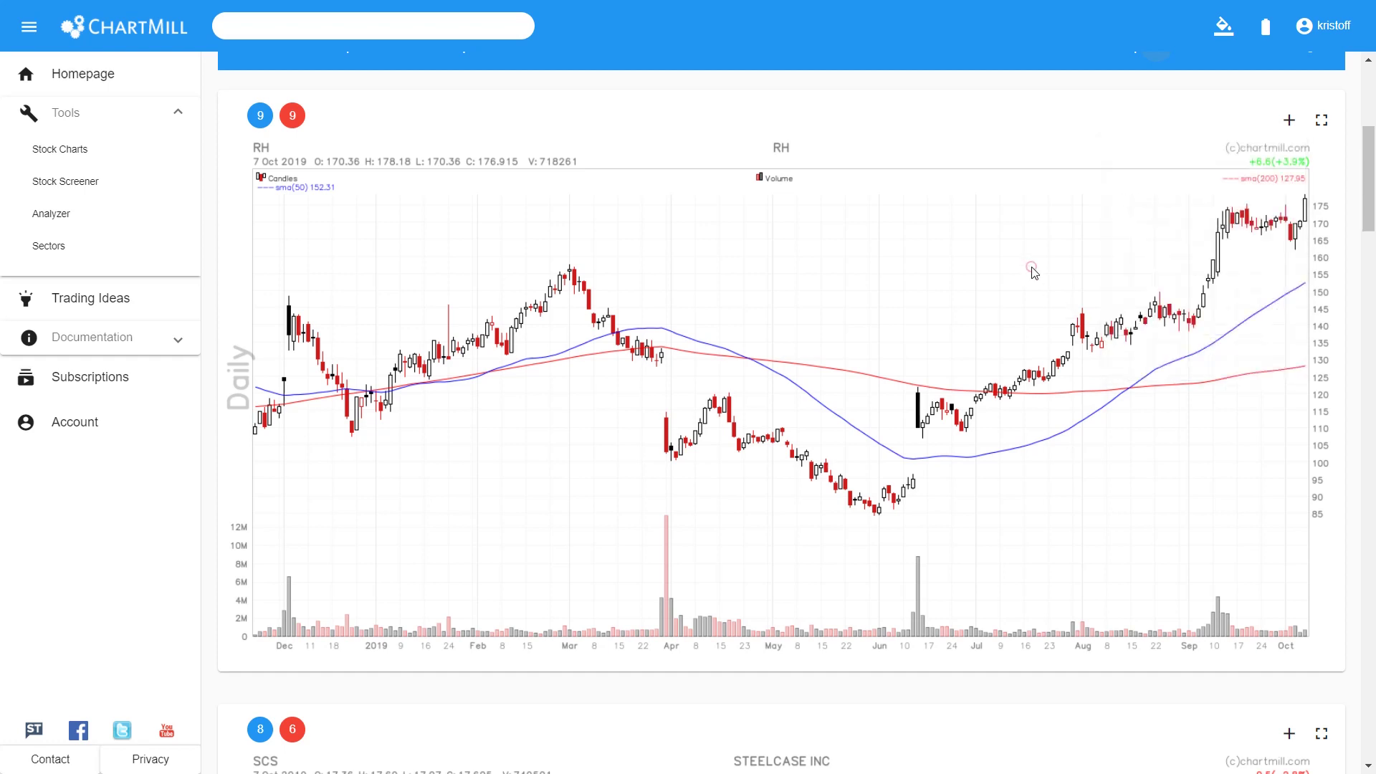
{"action": "scroll", "coordinate": [1018, 261], "scroll_direction": "up", "scroll_amount": 5}
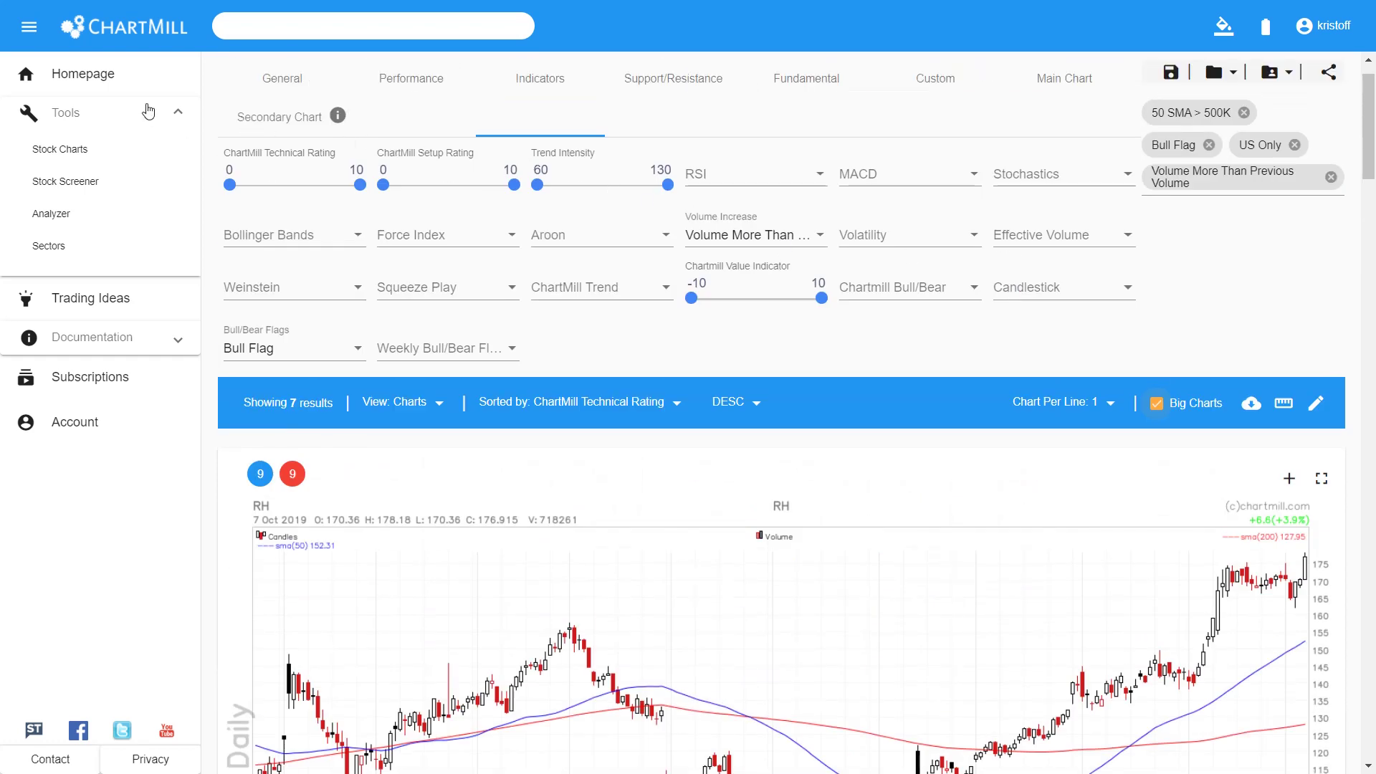
Step: Load the Bull Flags watchlist in Stock Charts, showing the single RH daily chart
{"action": "left_click", "coordinate": [101, 79]}
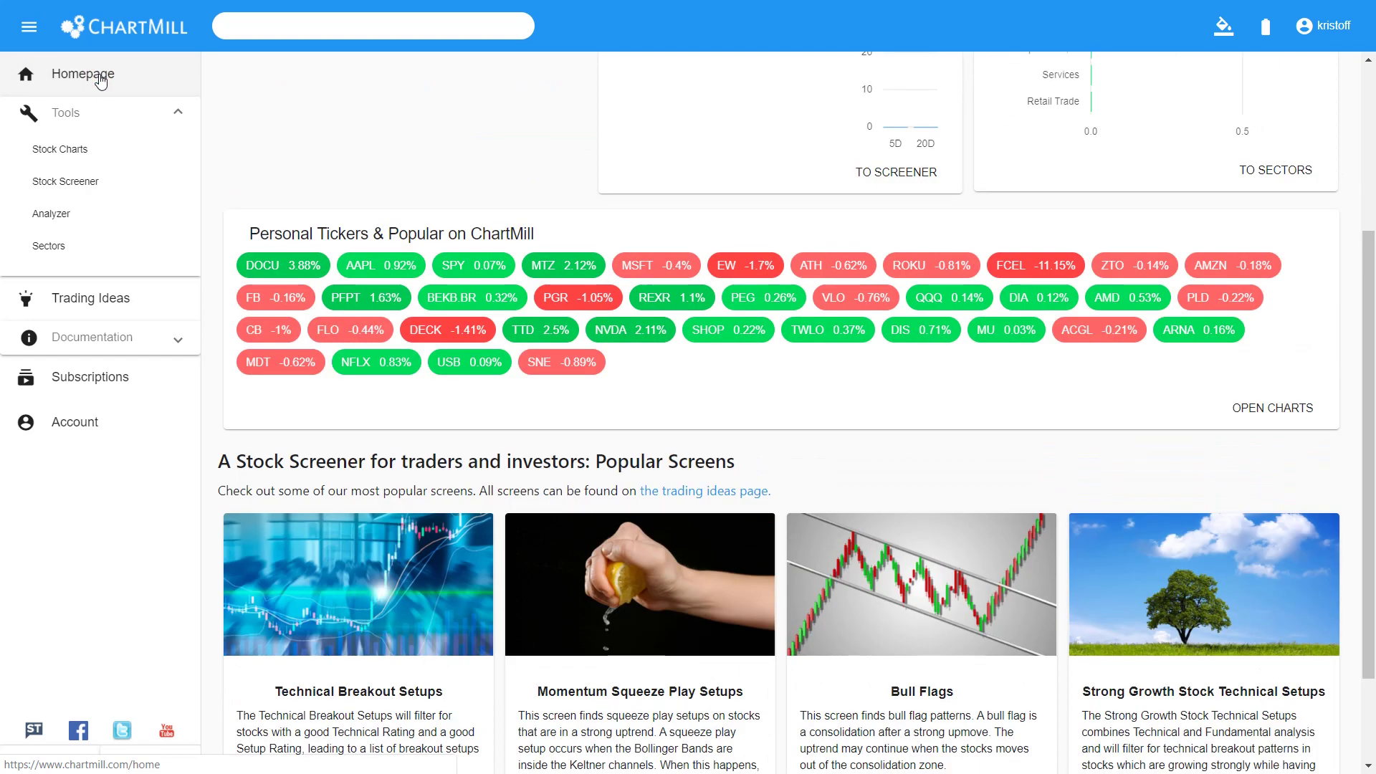
{"action": "left_click", "coordinate": [72, 150]}
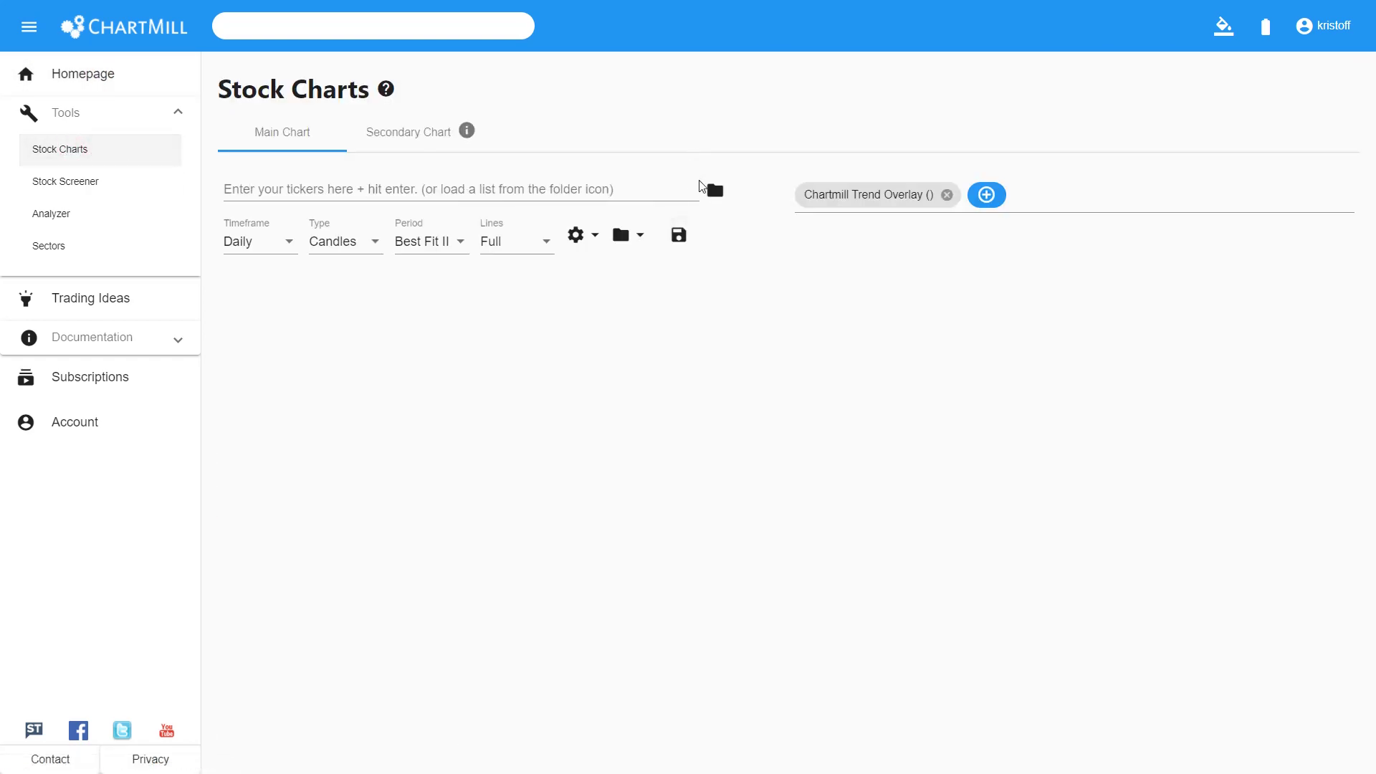
{"action": "left_click", "coordinate": [716, 192]}
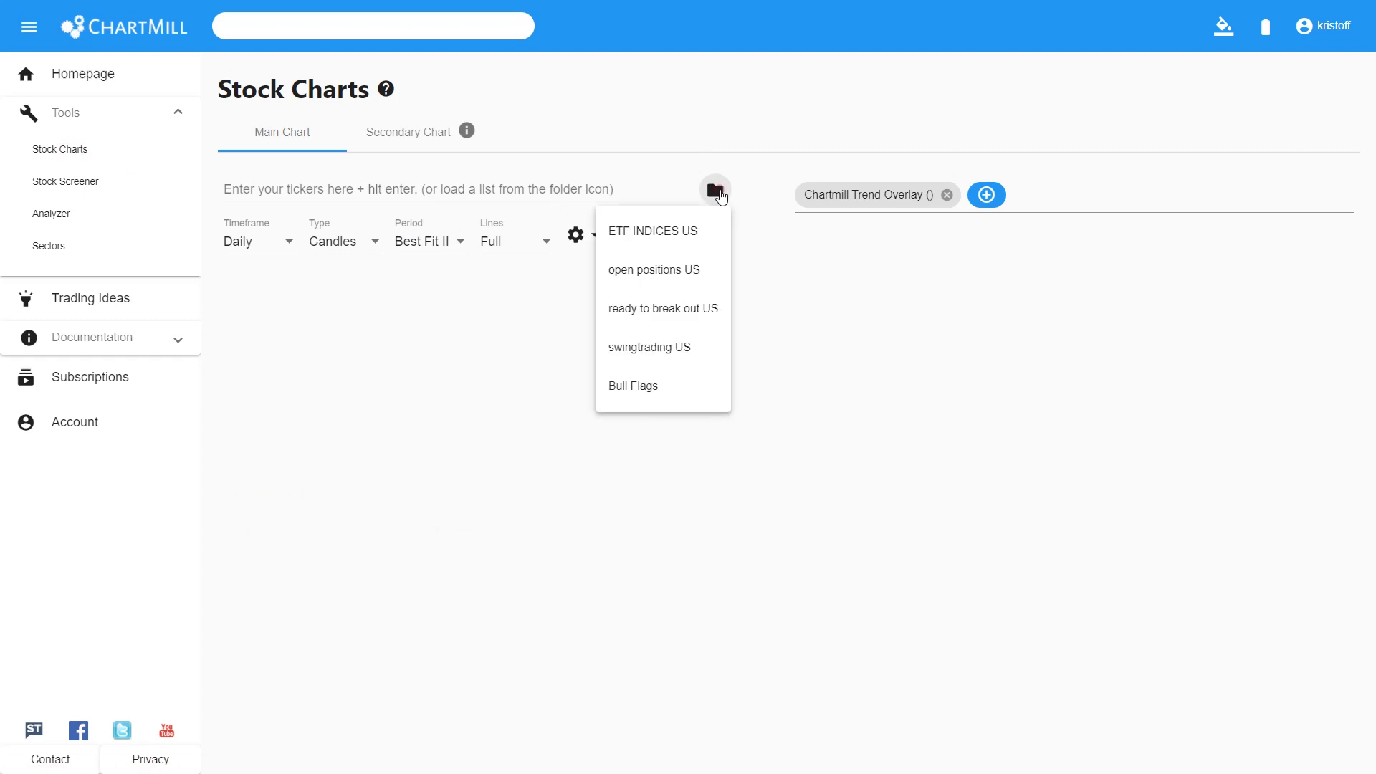
{"action": "left_click", "coordinate": [647, 393]}
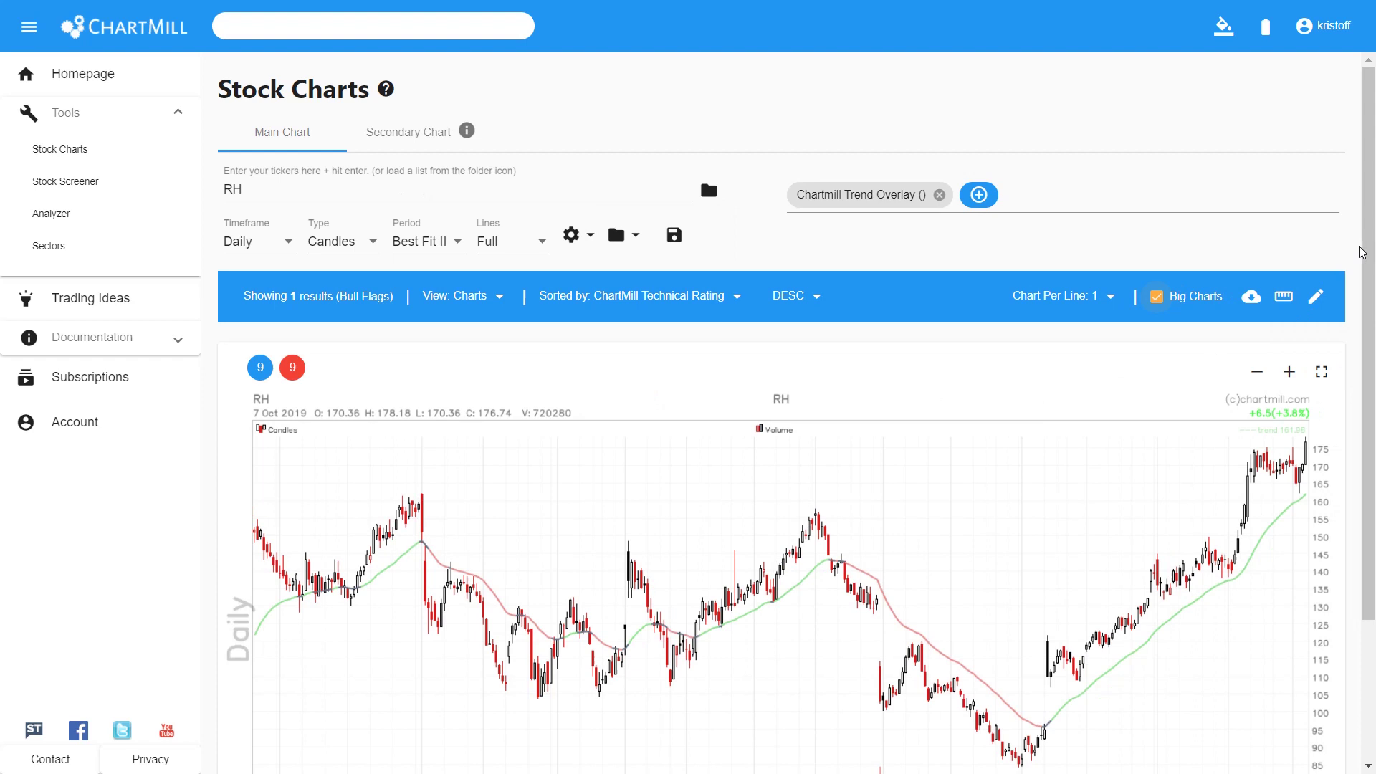
{"action": "mouse_move", "coordinate": [1366, 253]}
{"action": "left_mouse_down"}
{"action": "mouse_move", "coordinate": [1374, 367]}
{"action": "mouse_move", "coordinate": [1362, 246]}
{"action": "left_mouse_up"}
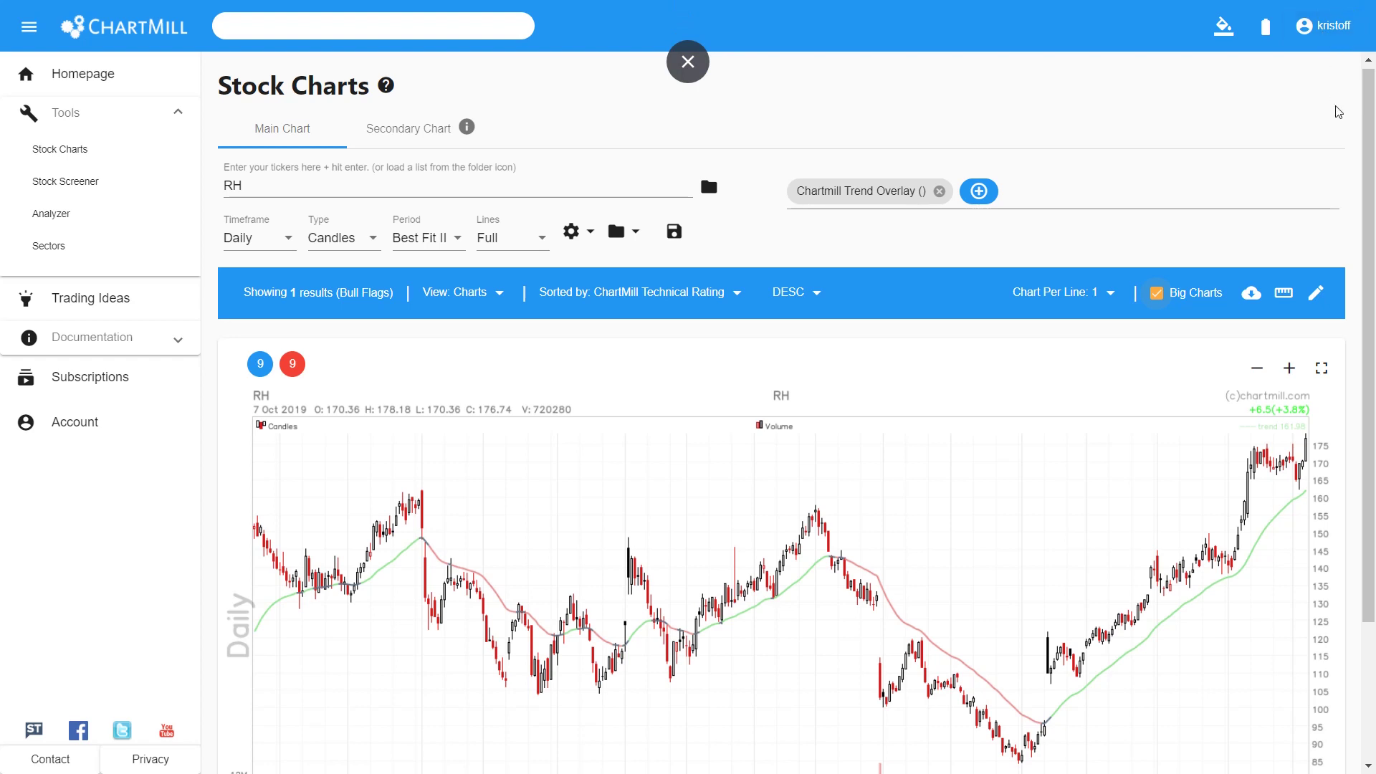
{"action": "left_click_drag", "start_coordinate": [1365, 130], "coordinate": [1369, 116]}
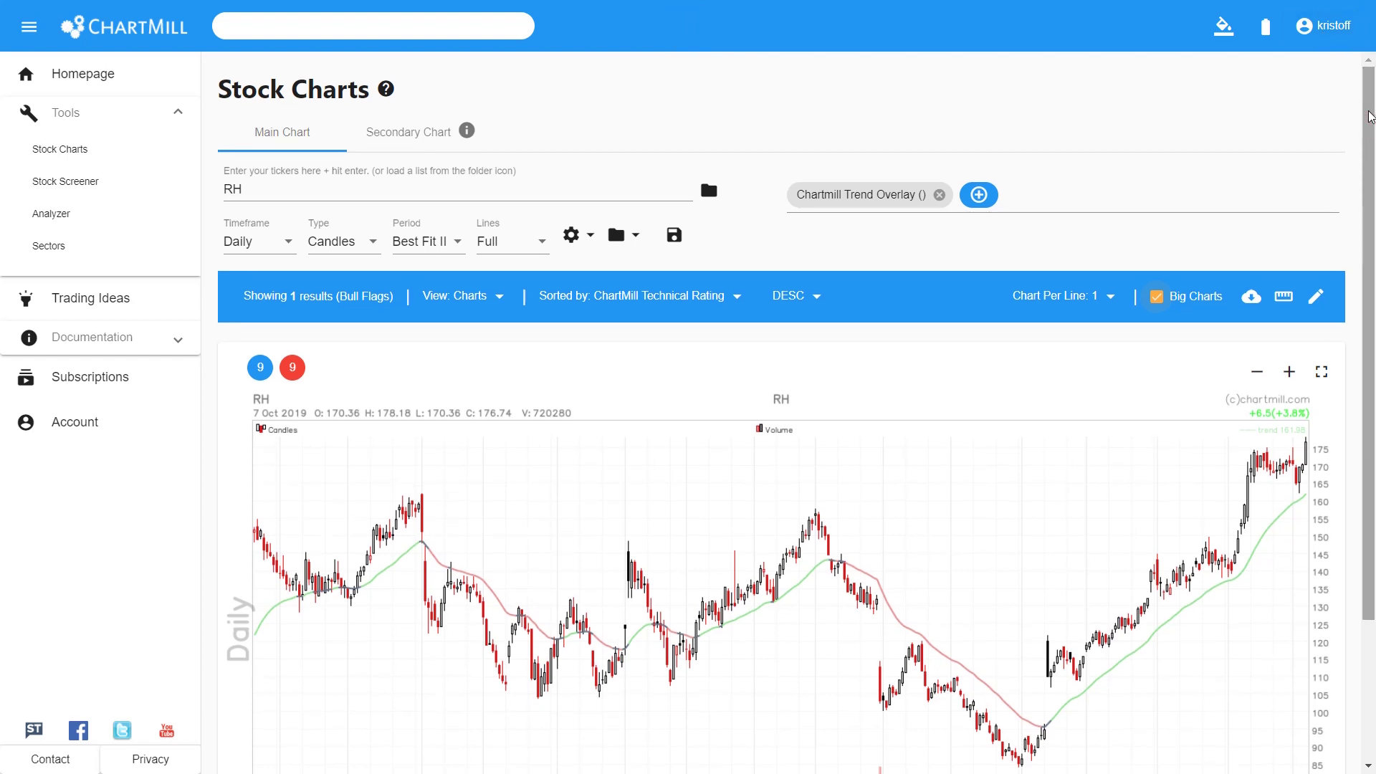
{"action": "left_click", "coordinate": [707, 198]}
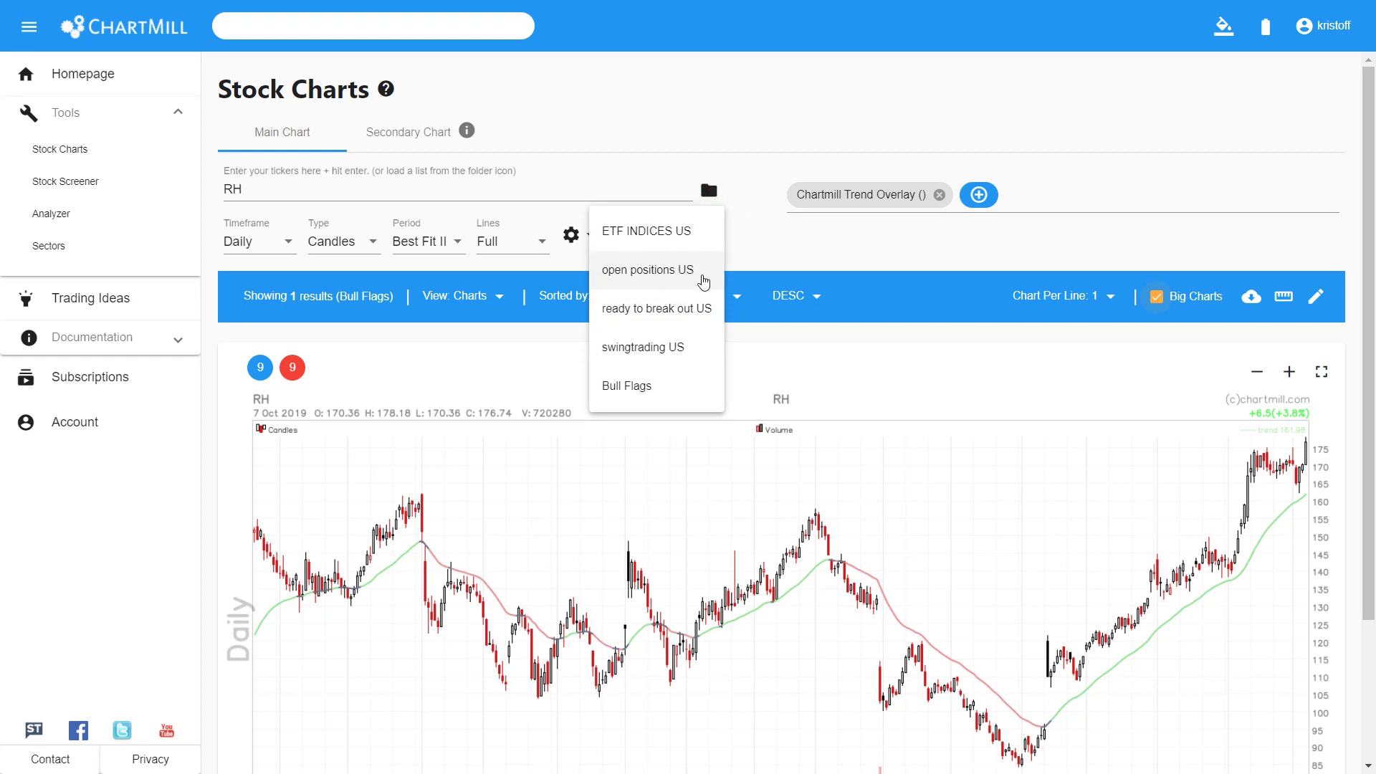
Step: Chart open positions US, then switch to ETF INDICES US showing IWM, QQQ, SPY and DIA
{"action": "left_click", "coordinate": [668, 278]}
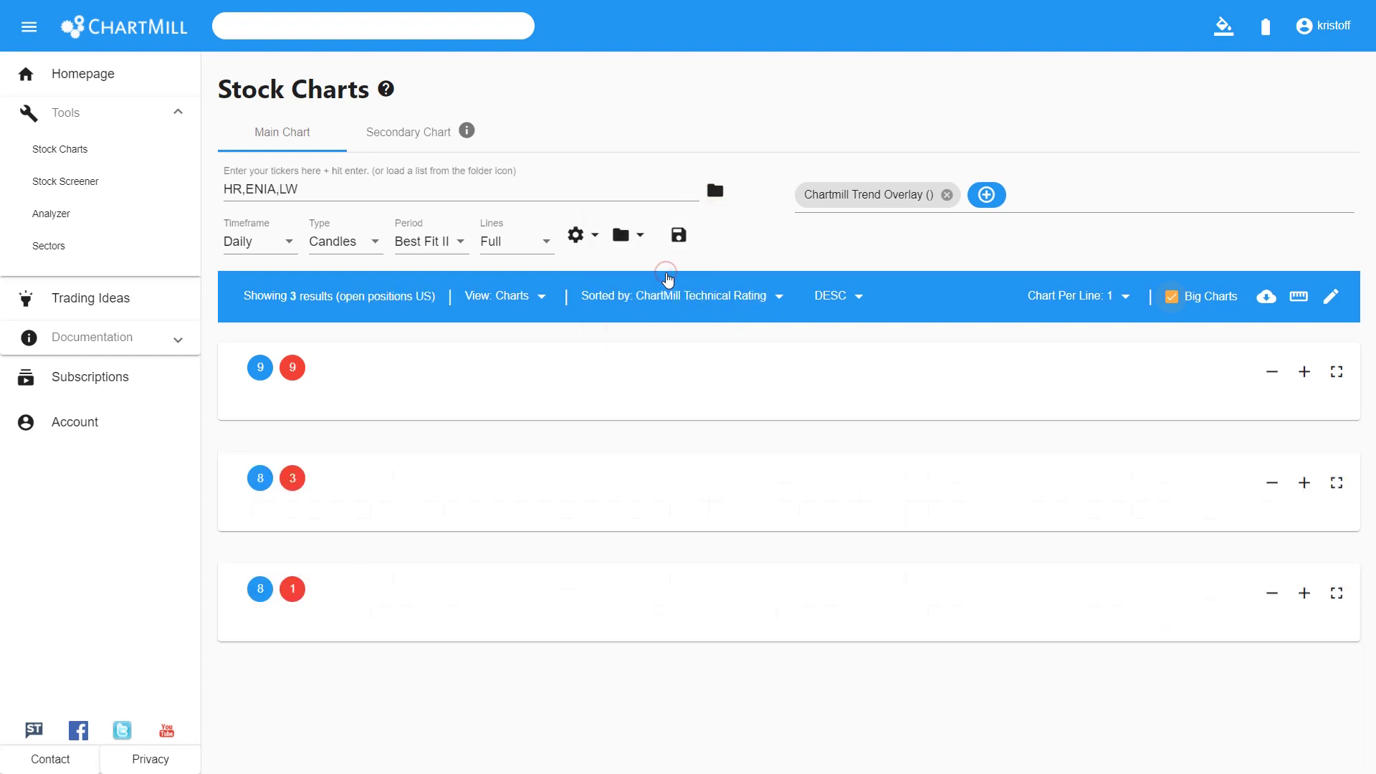
{"action": "mouse_move", "coordinate": [1368, 221]}
{"action": "left_mouse_down"}
{"action": "mouse_move", "coordinate": [1371, 683]}
{"action": "mouse_move", "coordinate": [1371, 227]}
{"action": "left_mouse_up"}
{"action": "left_click", "coordinate": [709, 190]}
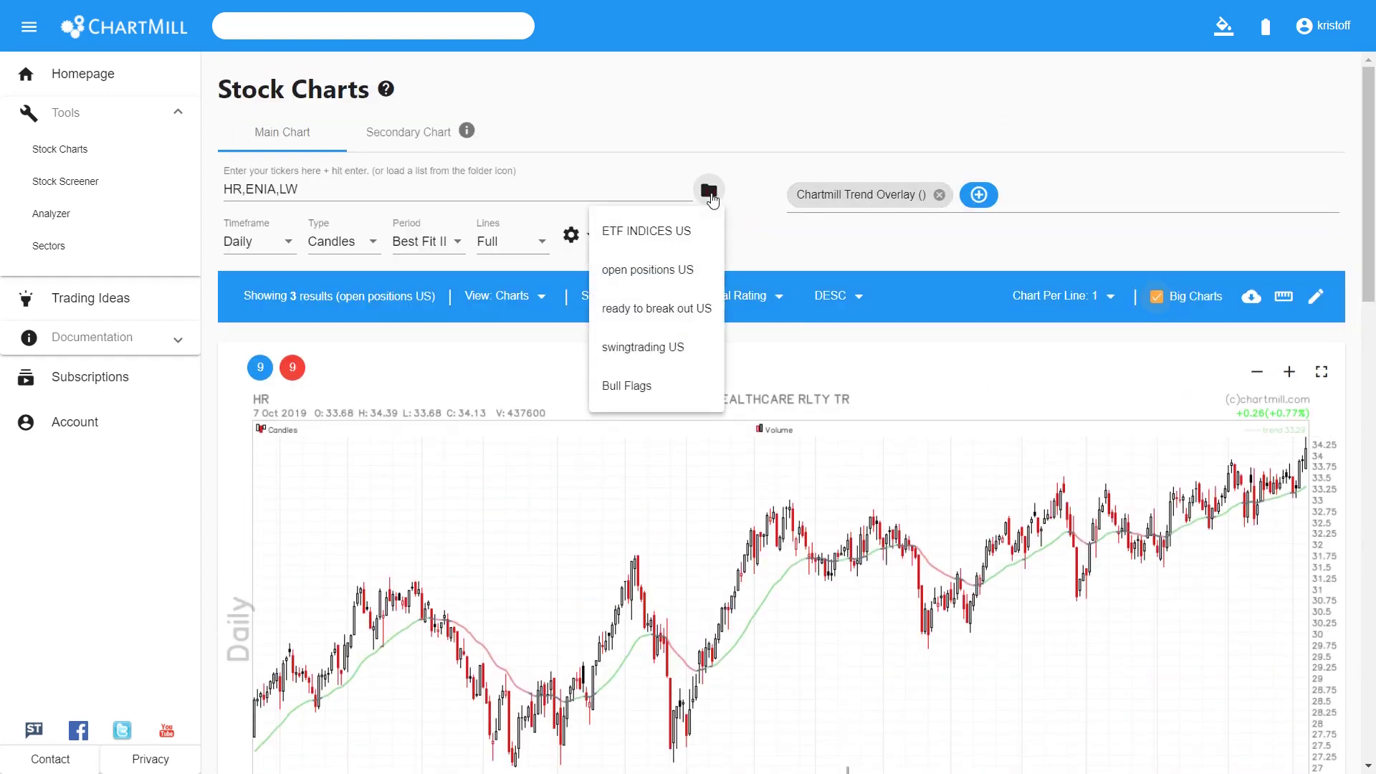
{"action": "left_click", "coordinate": [611, 232]}
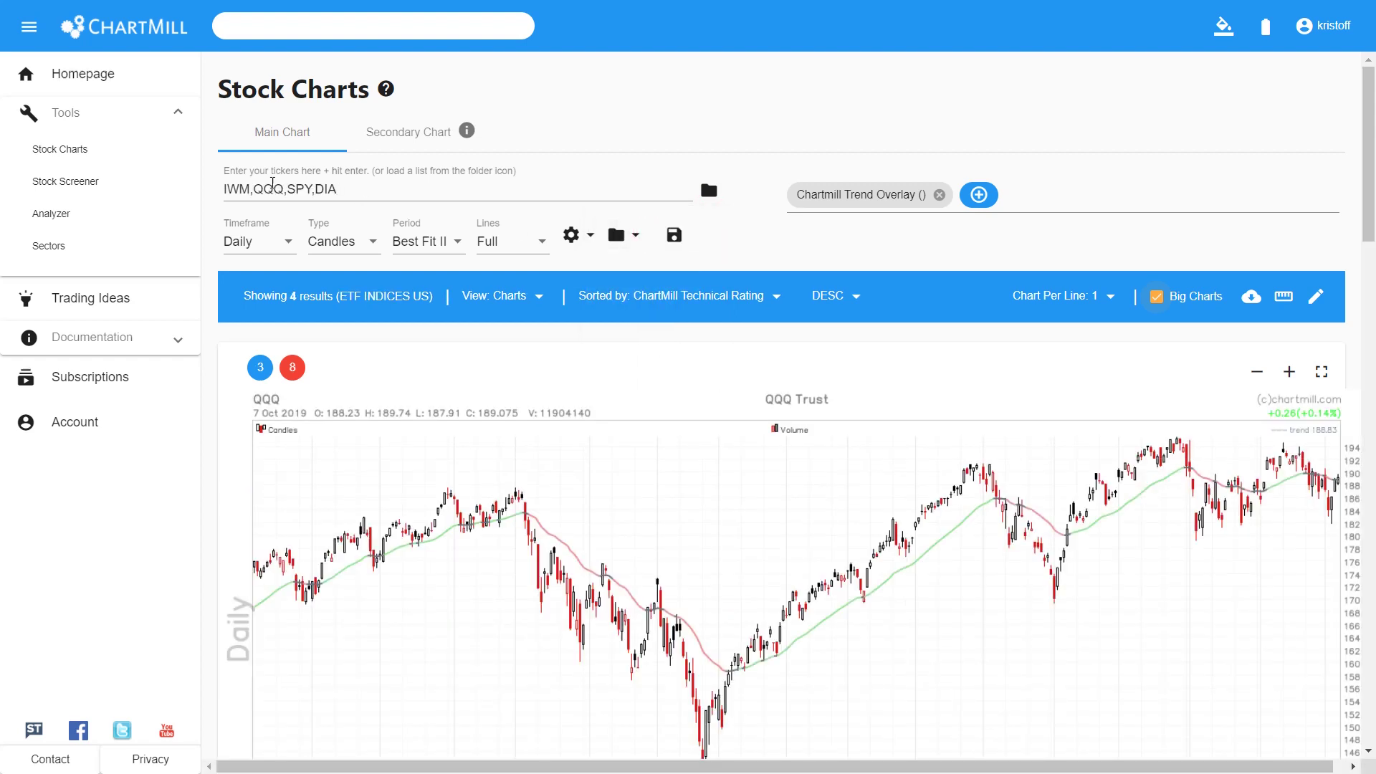
{"action": "left_click_drag", "start_coordinate": [224, 189], "coordinate": [370, 188]}
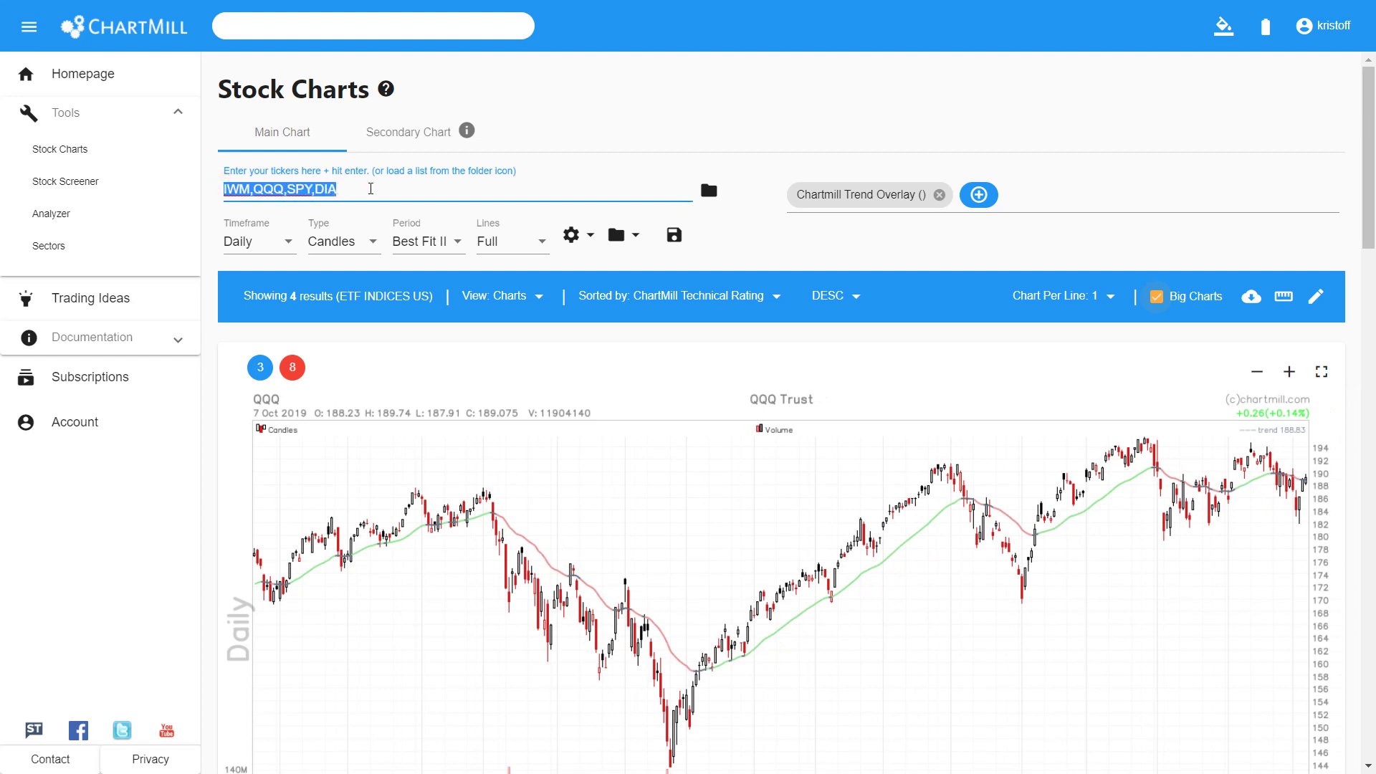
{"action": "left_click", "coordinate": [370, 189]}
{"action": "left_click_drag", "start_coordinate": [1368, 189], "coordinate": [1318, 158]}
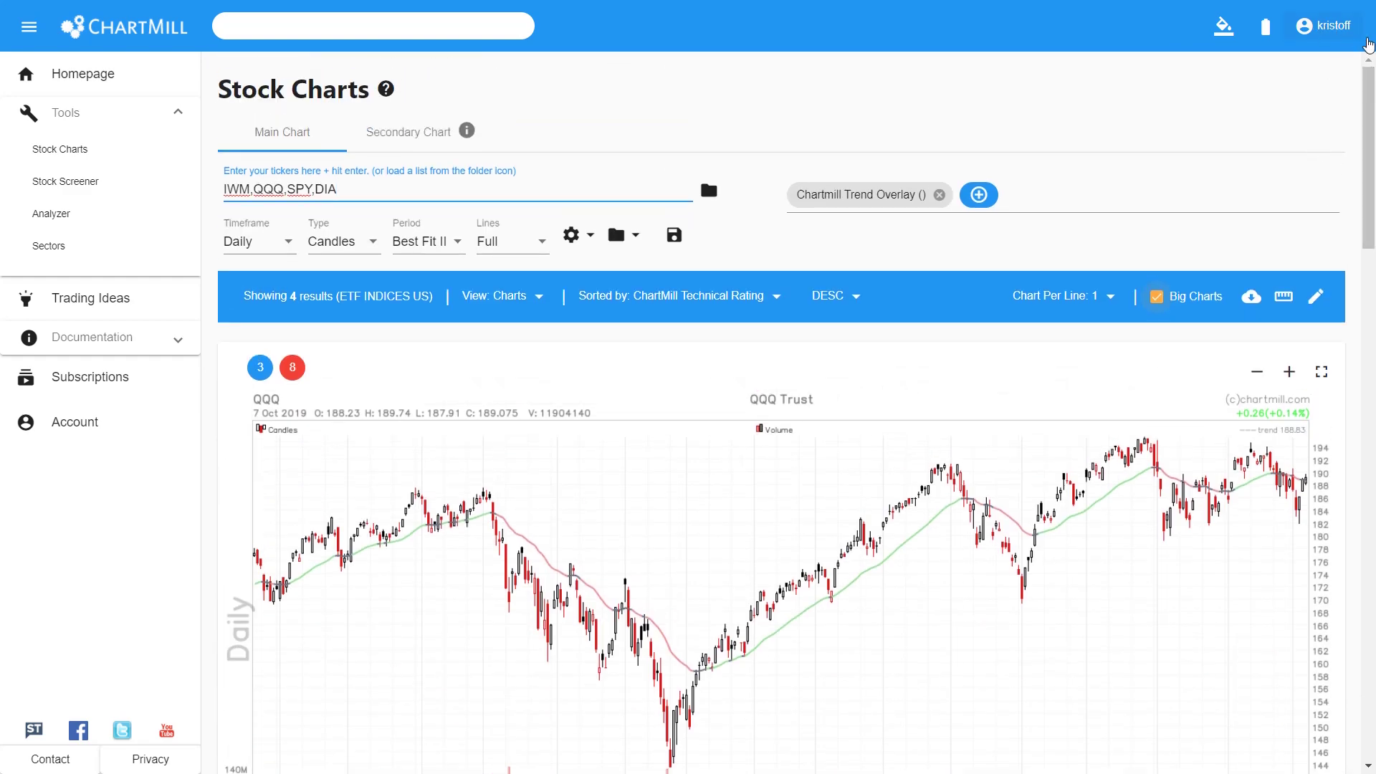
Step: On the My Account Watchlists tab, expand and review the open positions US tickers
{"action": "left_click", "coordinate": [1343, 26]}
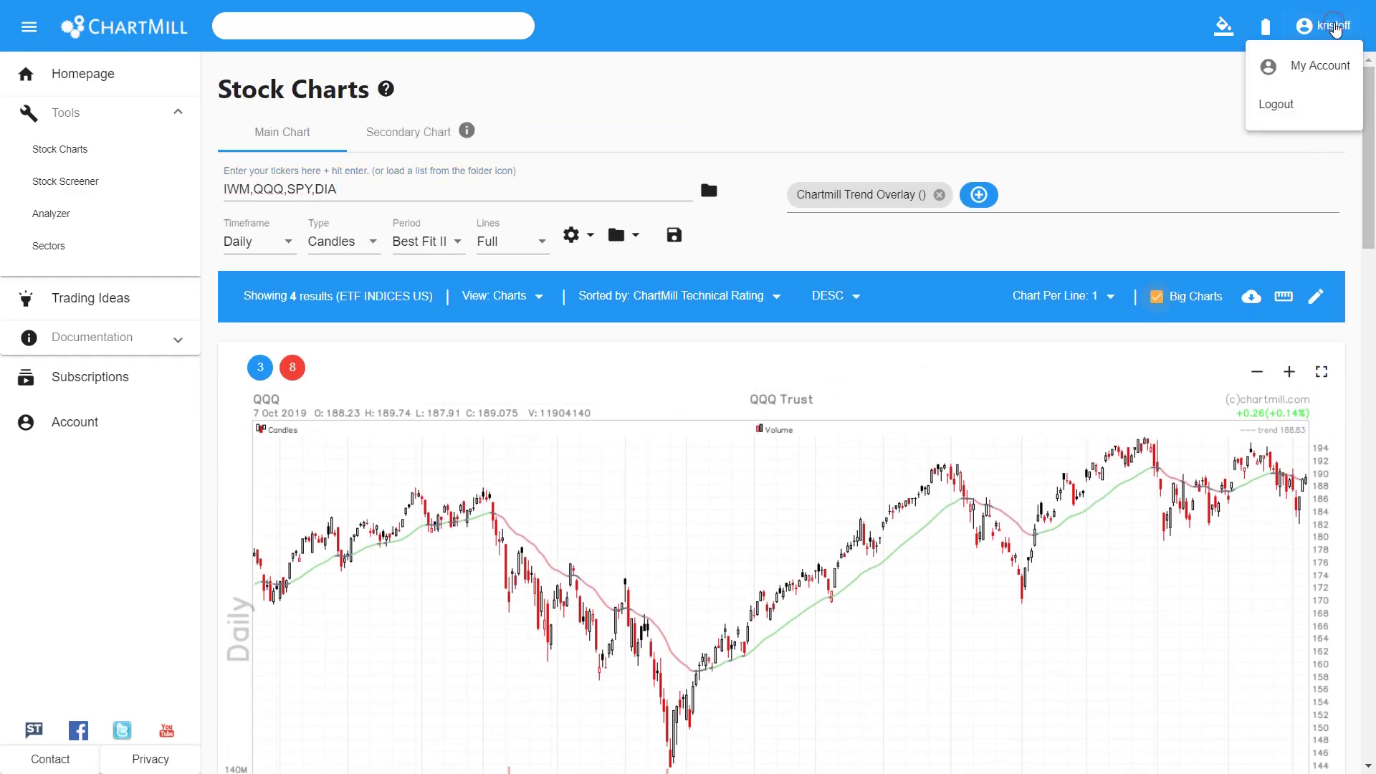
{"action": "left_click", "coordinate": [1335, 69]}
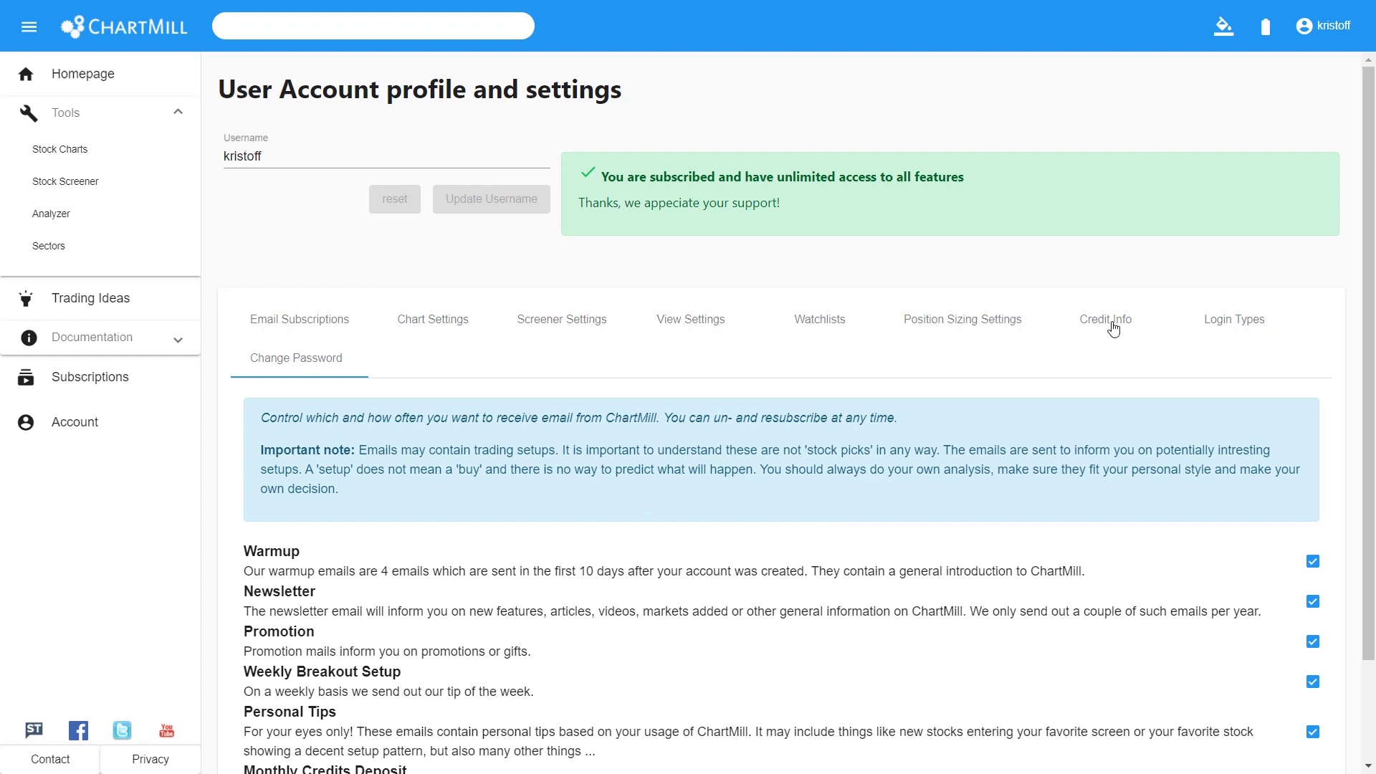
{"action": "left_click", "coordinate": [830, 320]}
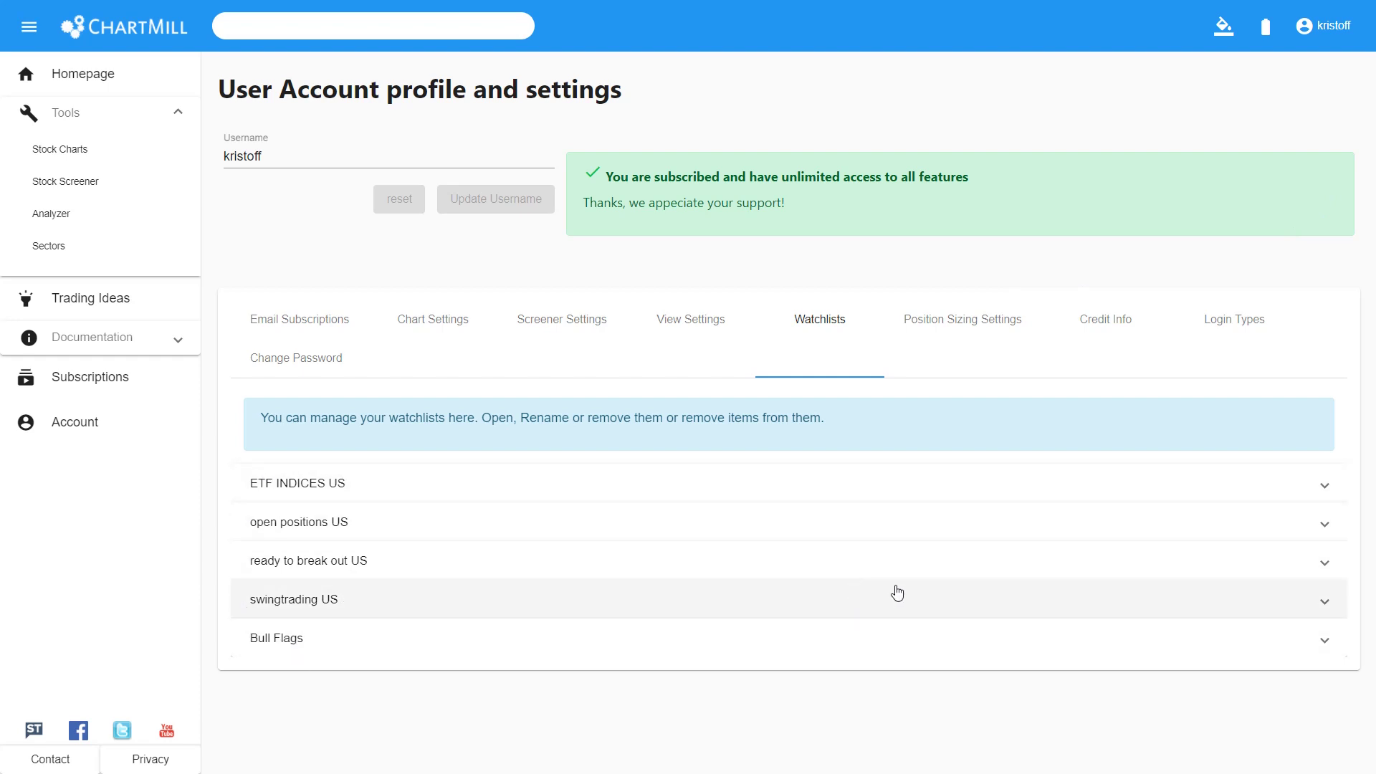
{"action": "left_click", "coordinate": [1330, 530]}
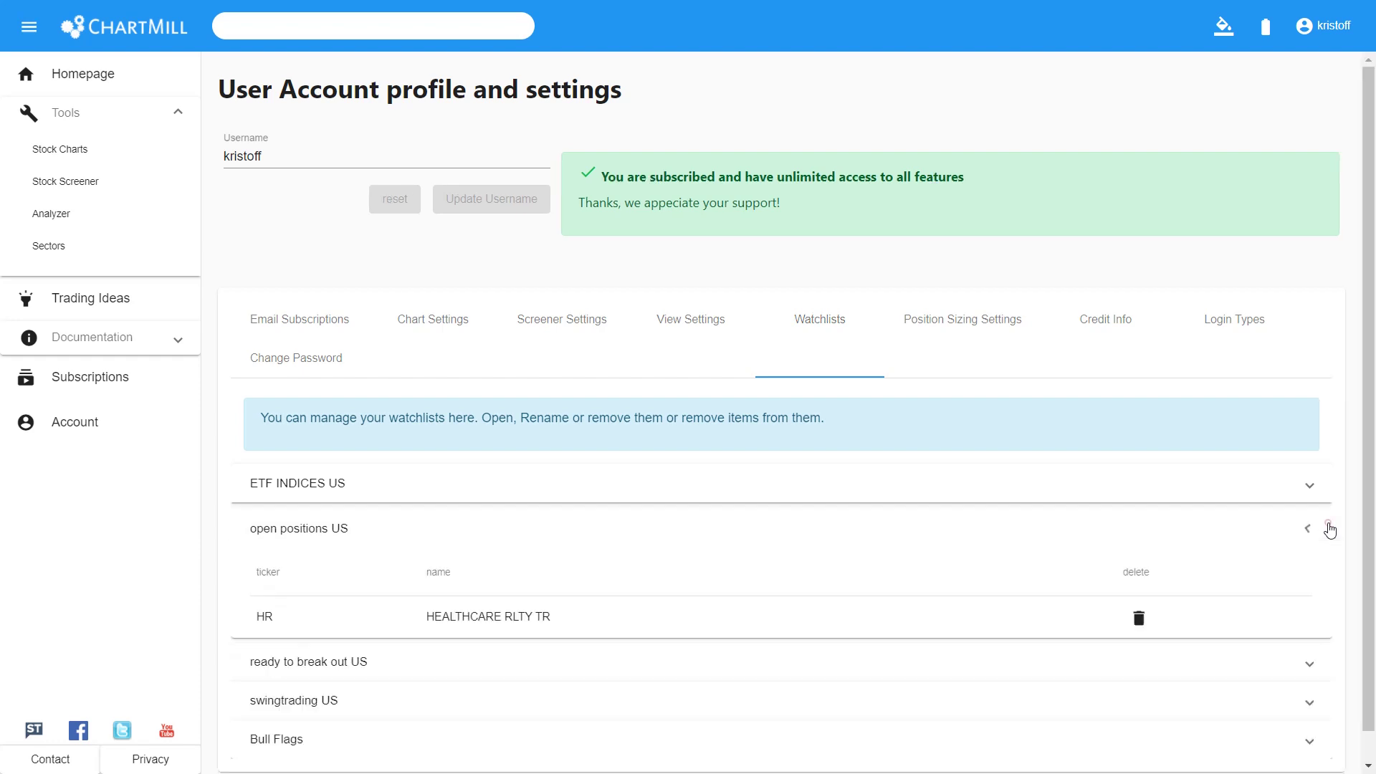
{"action": "scroll", "coordinate": [1374, 570], "scroll_direction": "down", "scroll_amount": 1}
{"action": "scroll", "coordinate": [1375, 570], "scroll_direction": "down", "scroll_amount": 2}
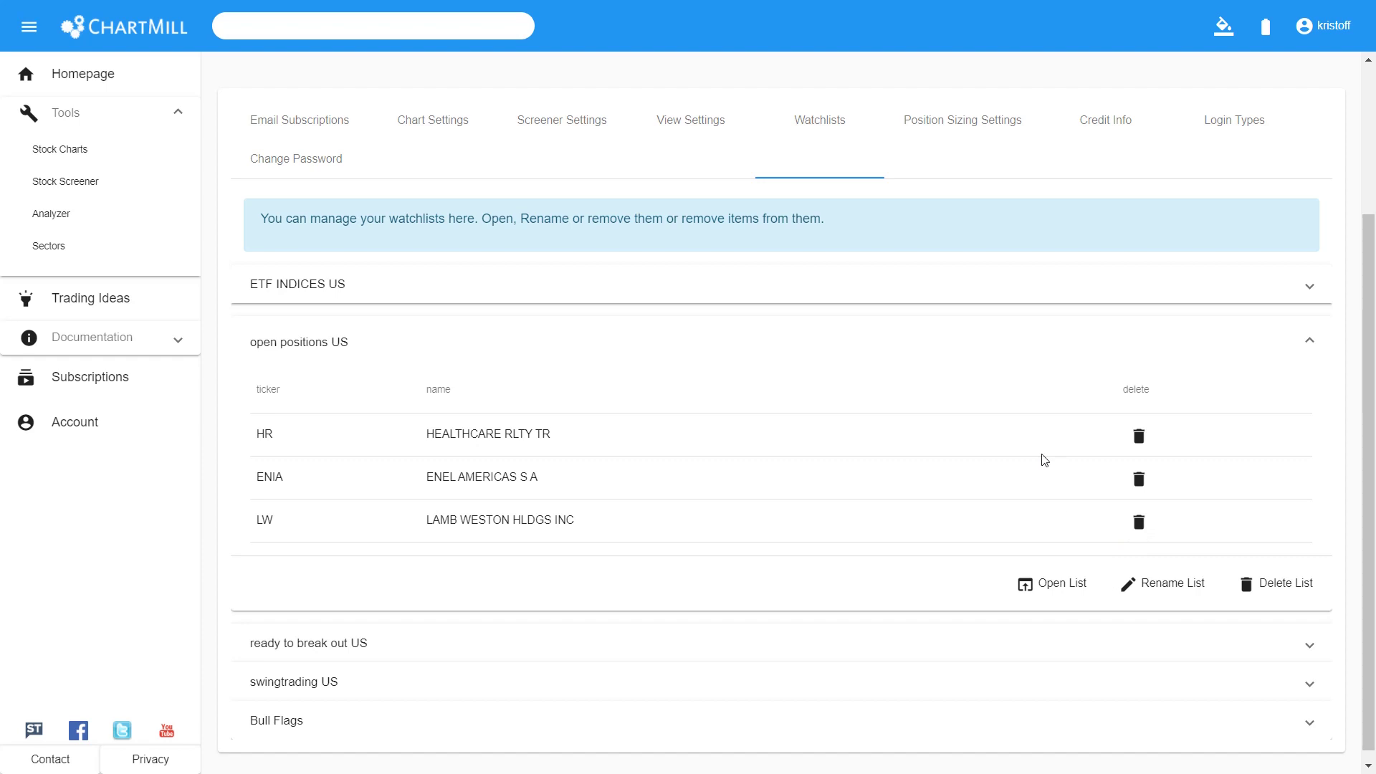
{"action": "left_click", "coordinate": [1310, 343]}
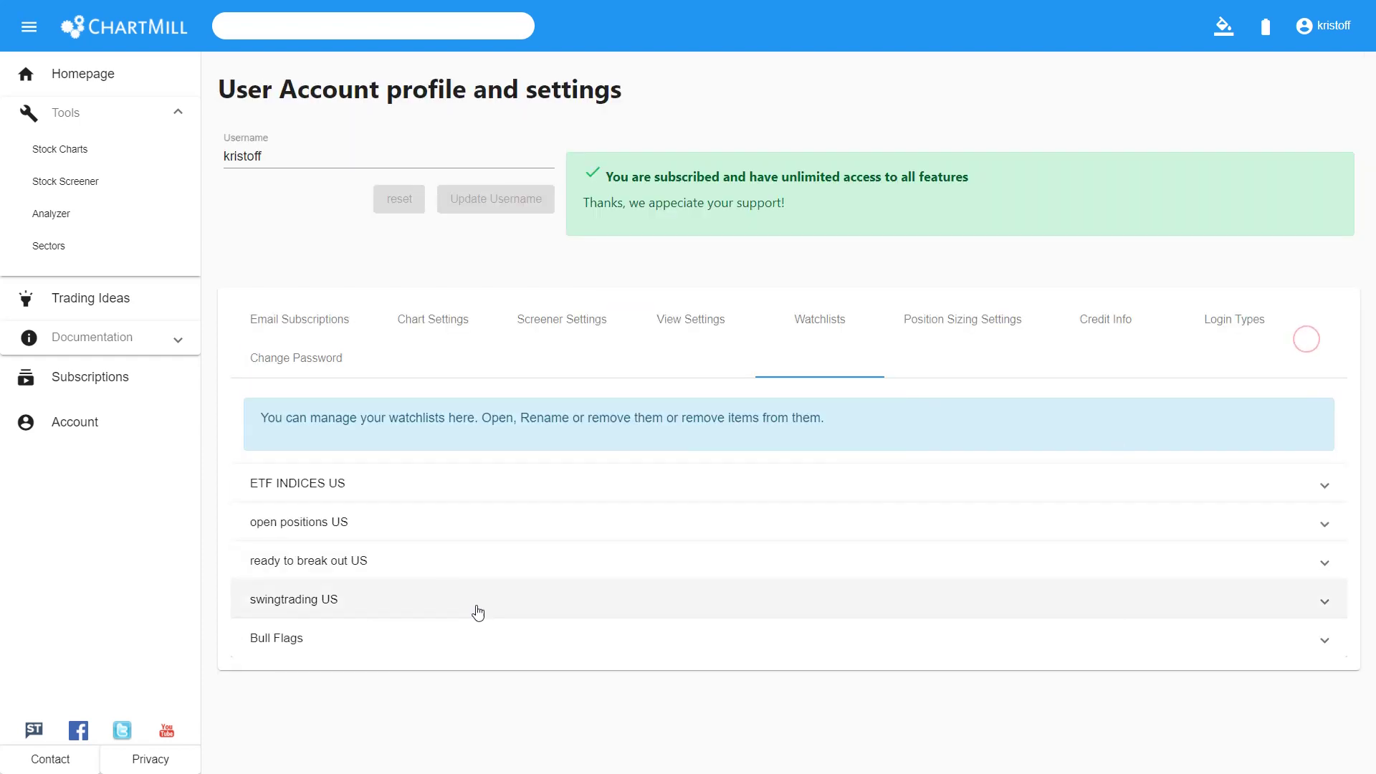
Step: Delete SUI from 'ready to break out US', leaving PEP, HR and DLR
{"action": "left_click", "coordinate": [1323, 562]}
{"action": "scroll", "coordinate": [1011, 557], "scroll_direction": "down", "scroll_amount": 3}
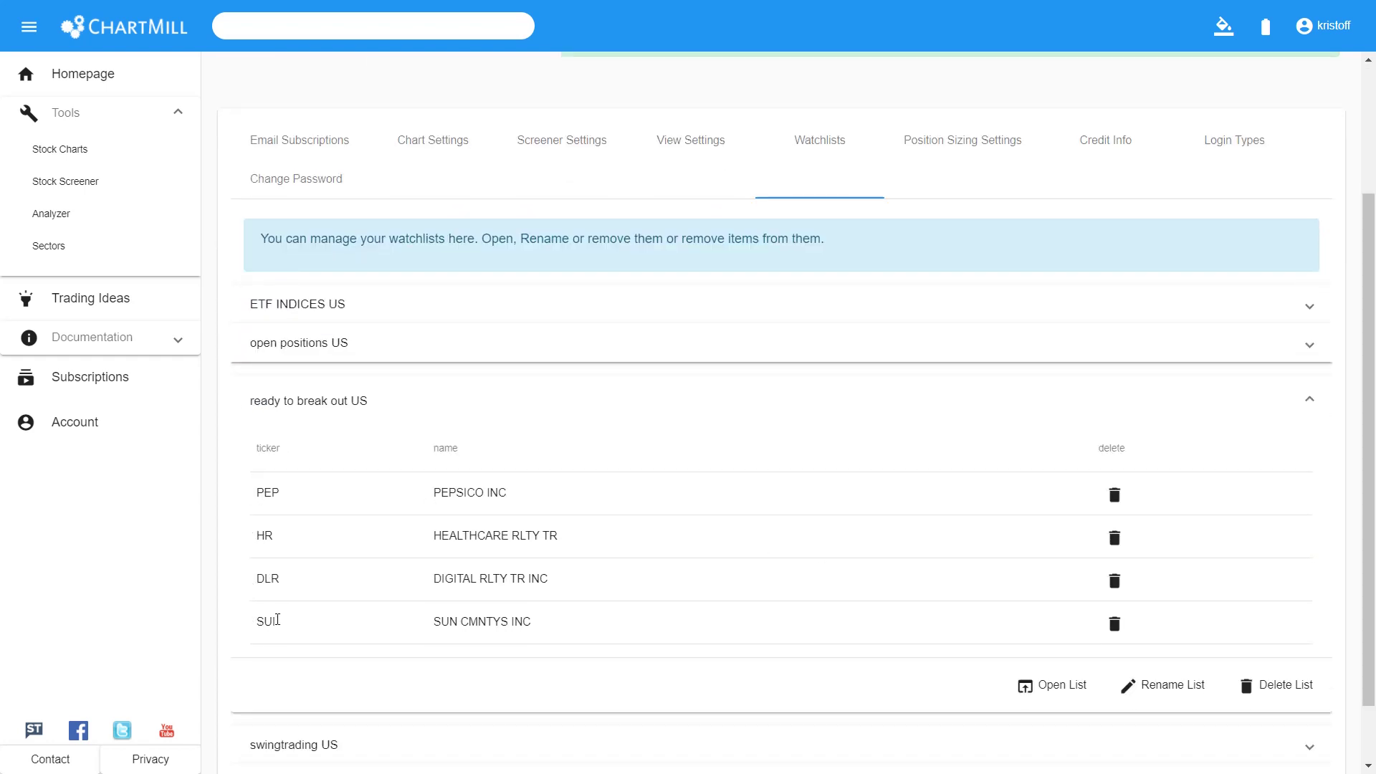
{"action": "left_click", "coordinate": [1114, 624]}
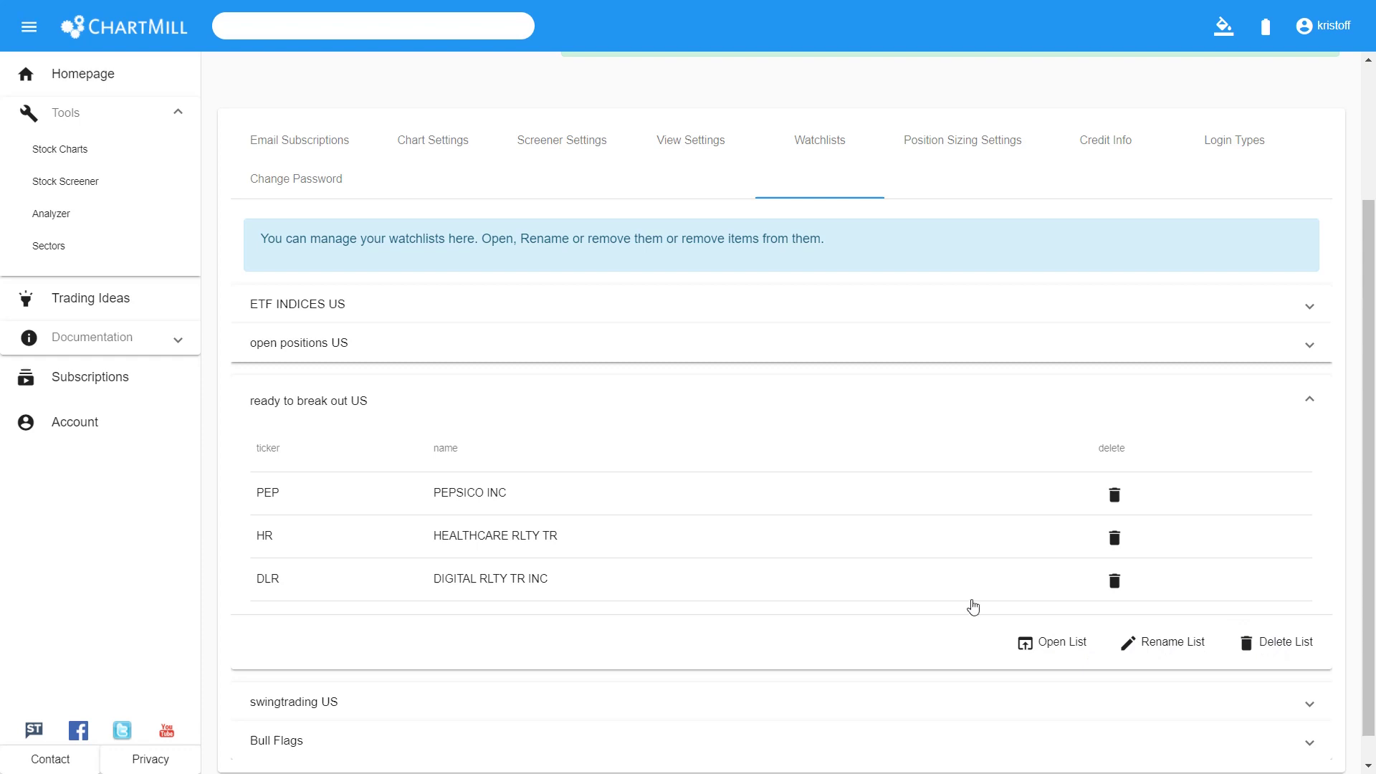
Step: Go back to the homepage and scroll up to the Stock Market Overview
{"action": "left_click", "coordinate": [53, 79]}
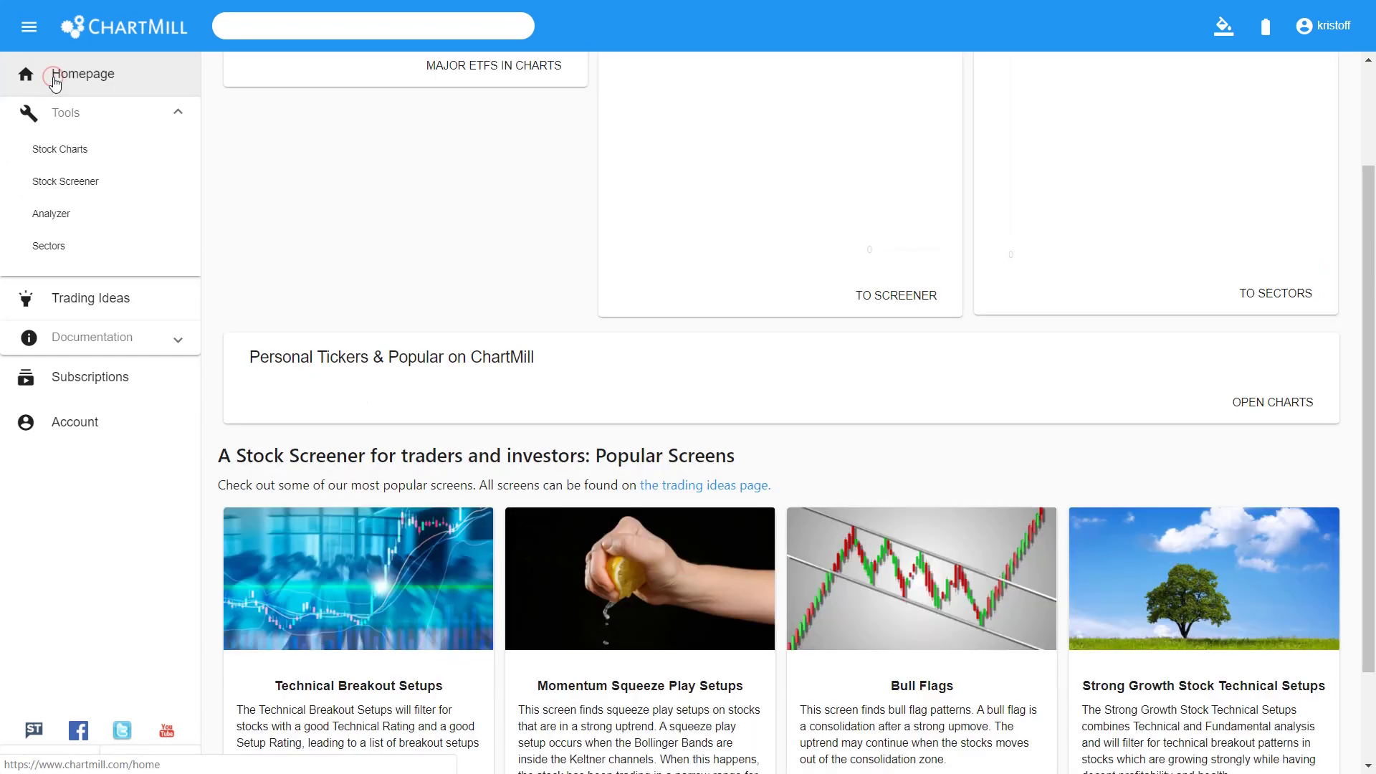
{"action": "scroll", "coordinate": [758, 308], "scroll_direction": "up", "scroll_amount": 2}
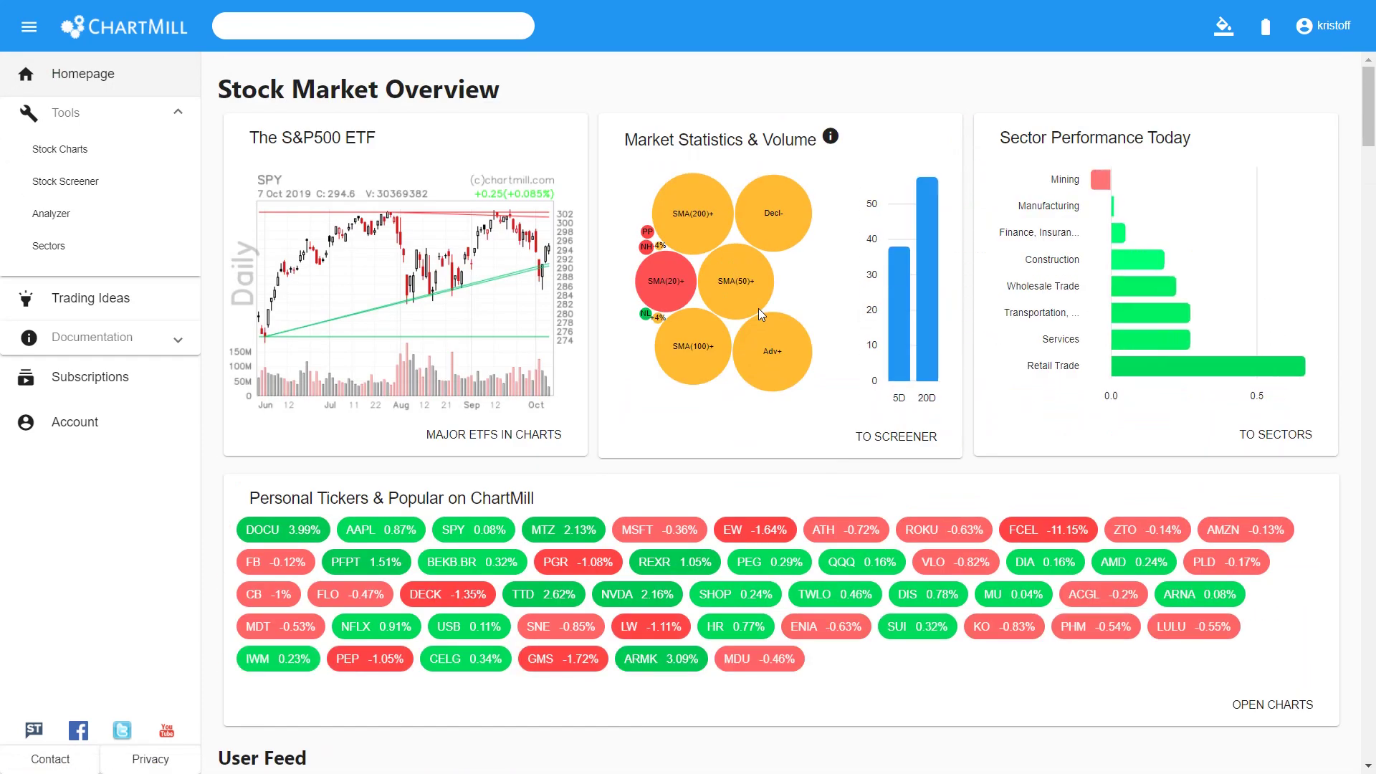